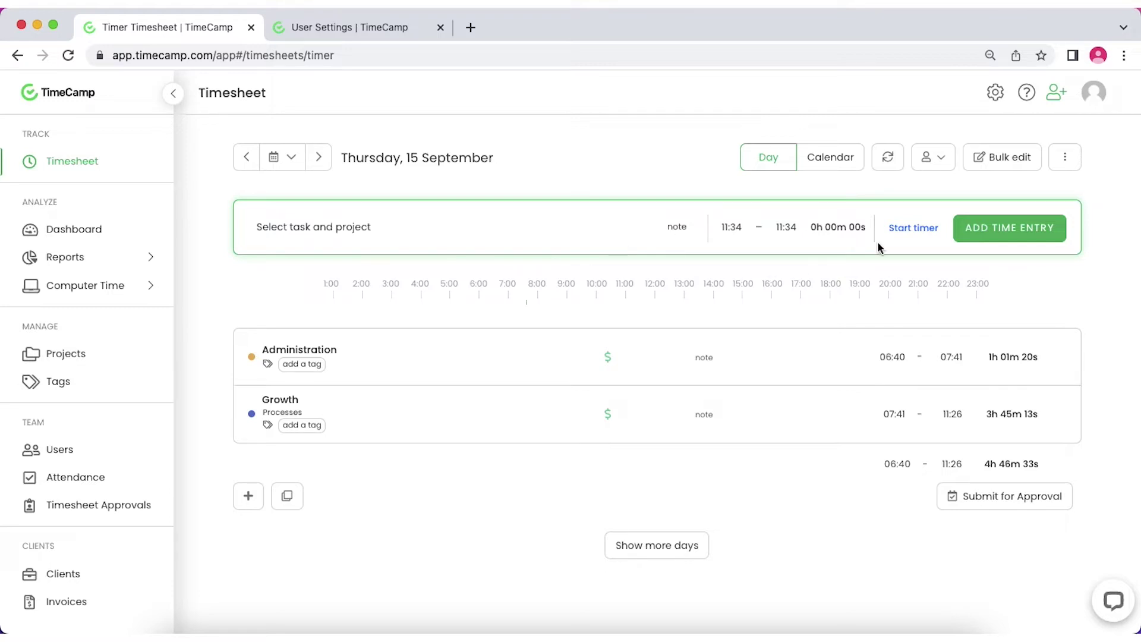
# View the user roles list in User Settings, then close that tab to return to Thursday's timesheet
pyautogui.click(914, 229)
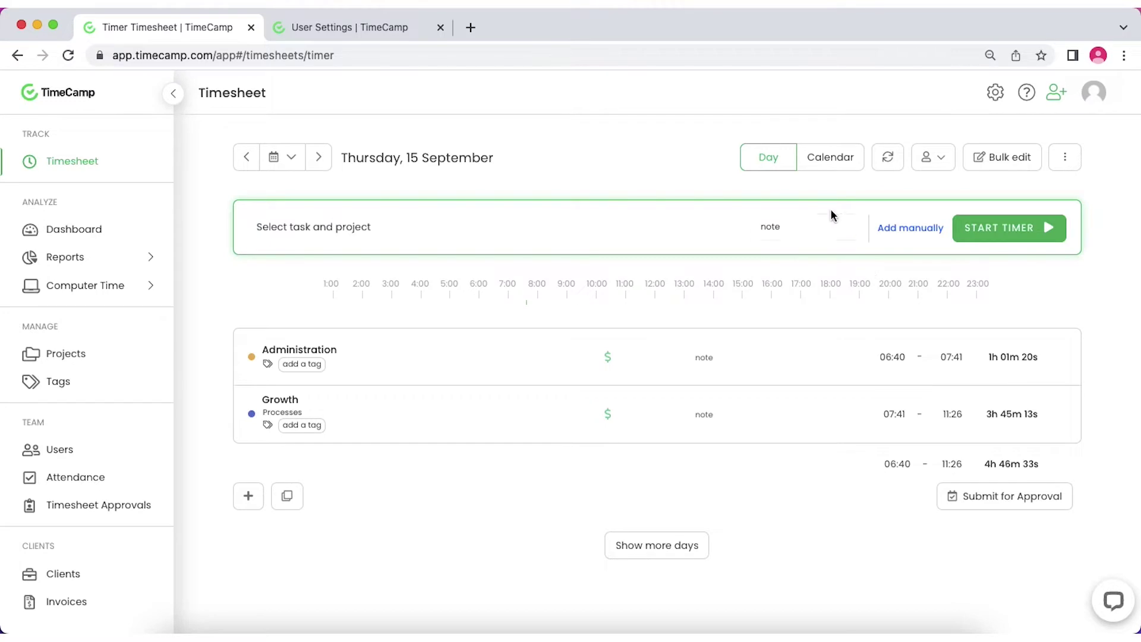
pyautogui.click(389, 27)
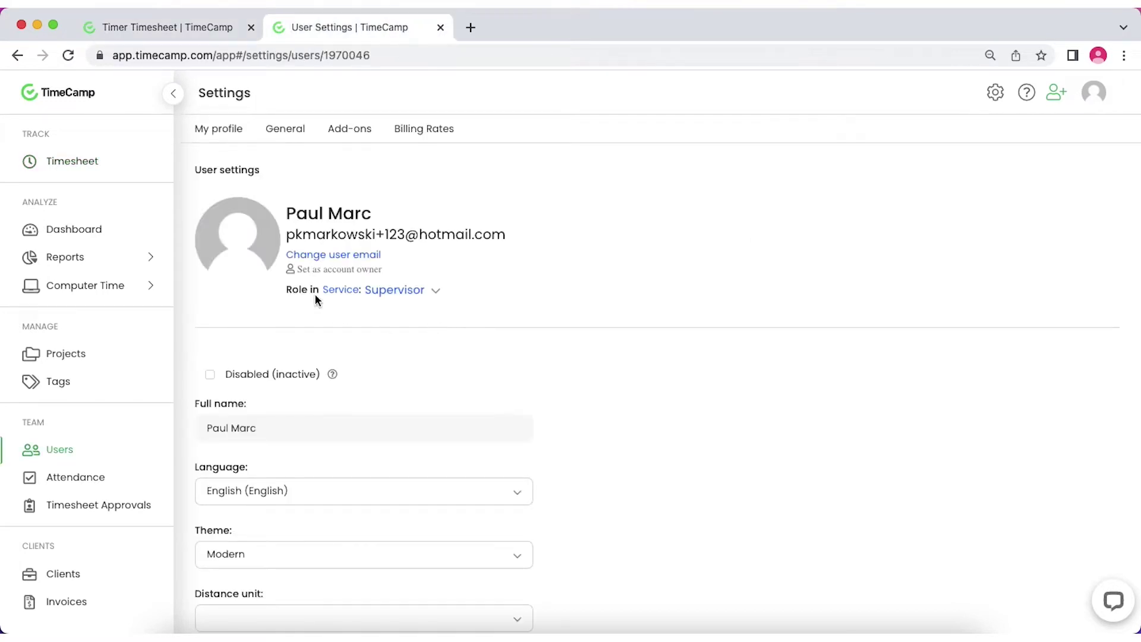
pyautogui.click(433, 291)
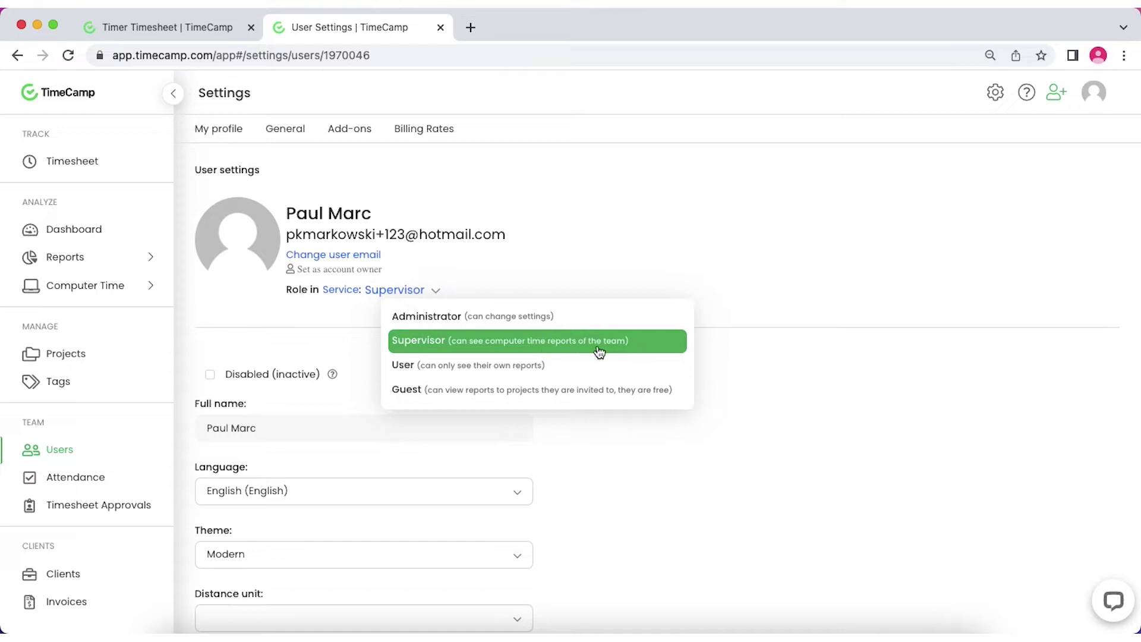
pyautogui.press('super+w')
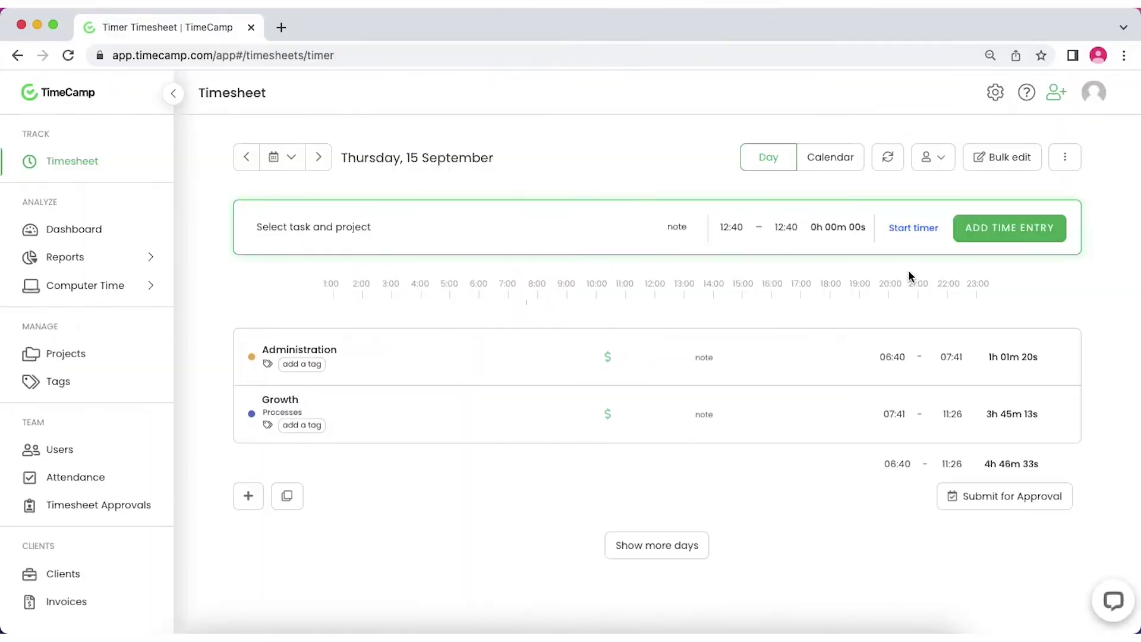
# Set up a timer entry for Administration > Accounting tagged with all Place tags
pyautogui.click(909, 231)
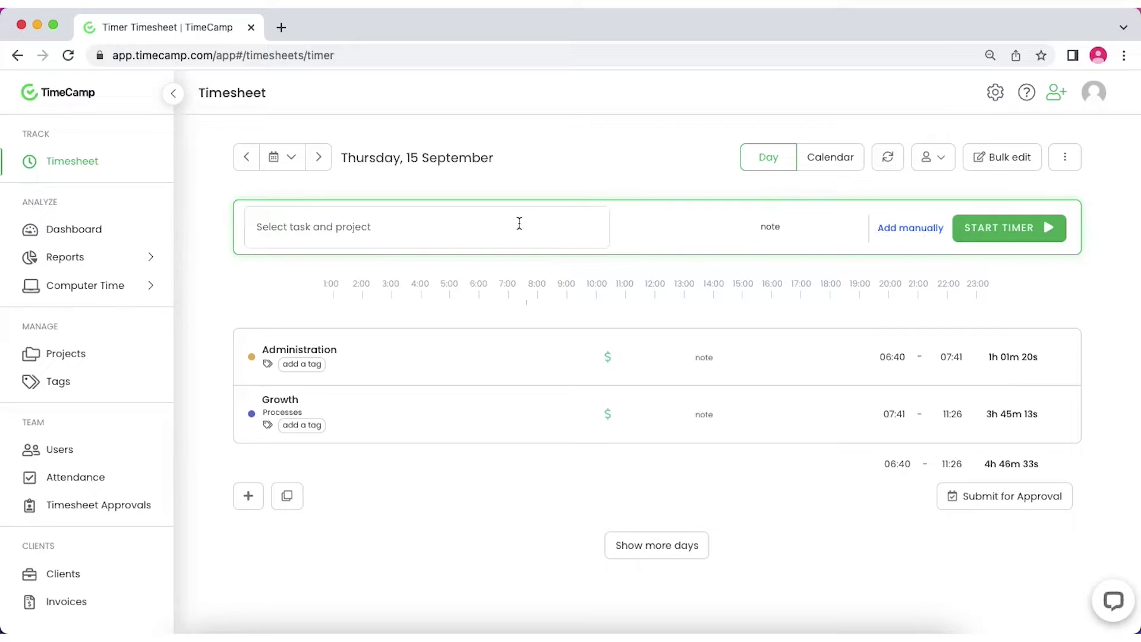
pyautogui.click(329, 233)
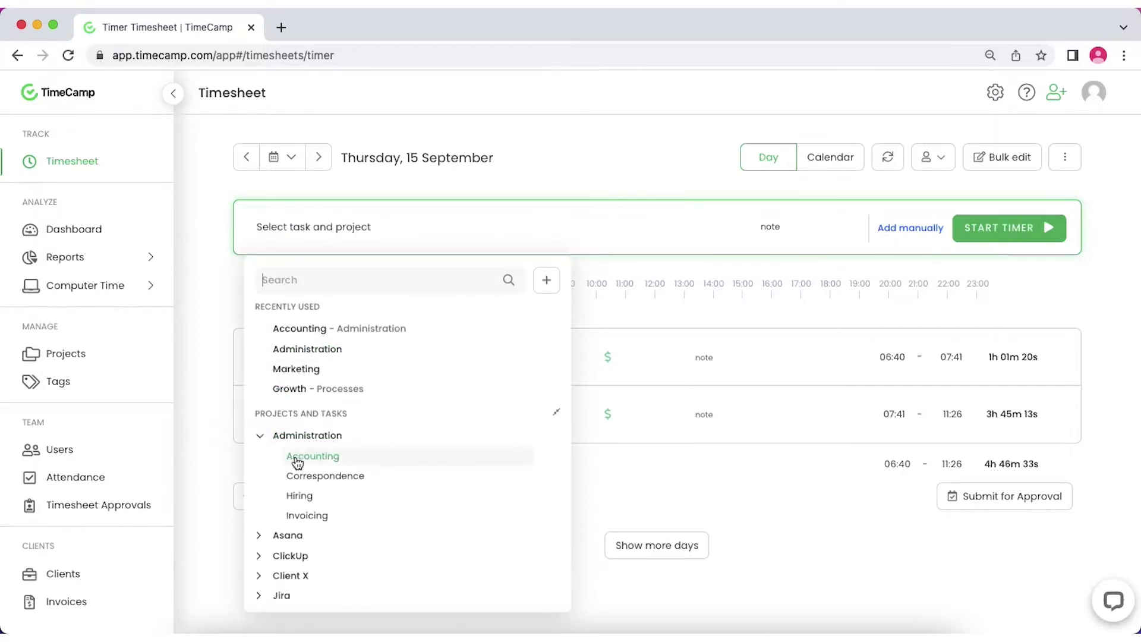
pyautogui.click(296, 462)
pyautogui.click(304, 240)
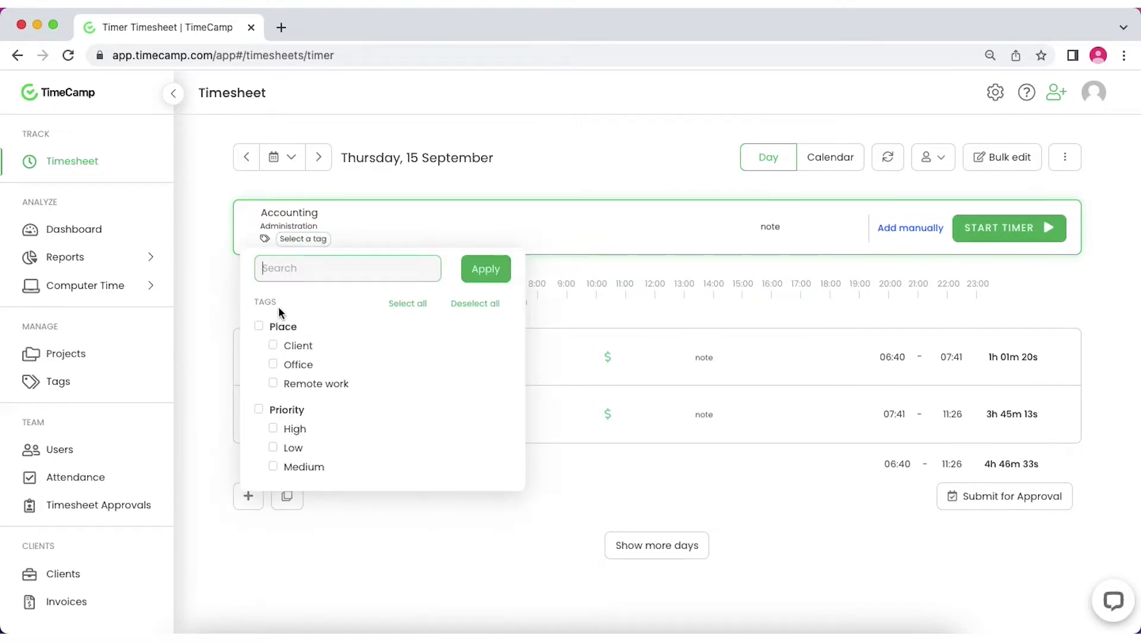
pyautogui.click(259, 326)
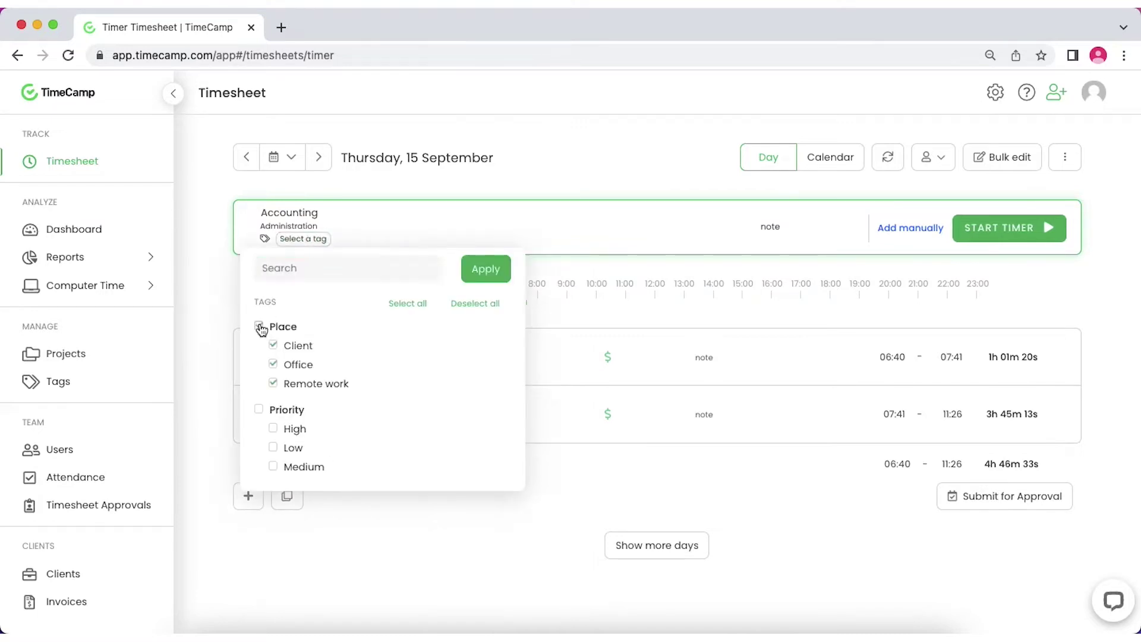
pyautogui.click(486, 268)
# Add the note 'Payroll' and start the Accounting timer
pyautogui.click(784, 227)
pyautogui.write('Payroll')
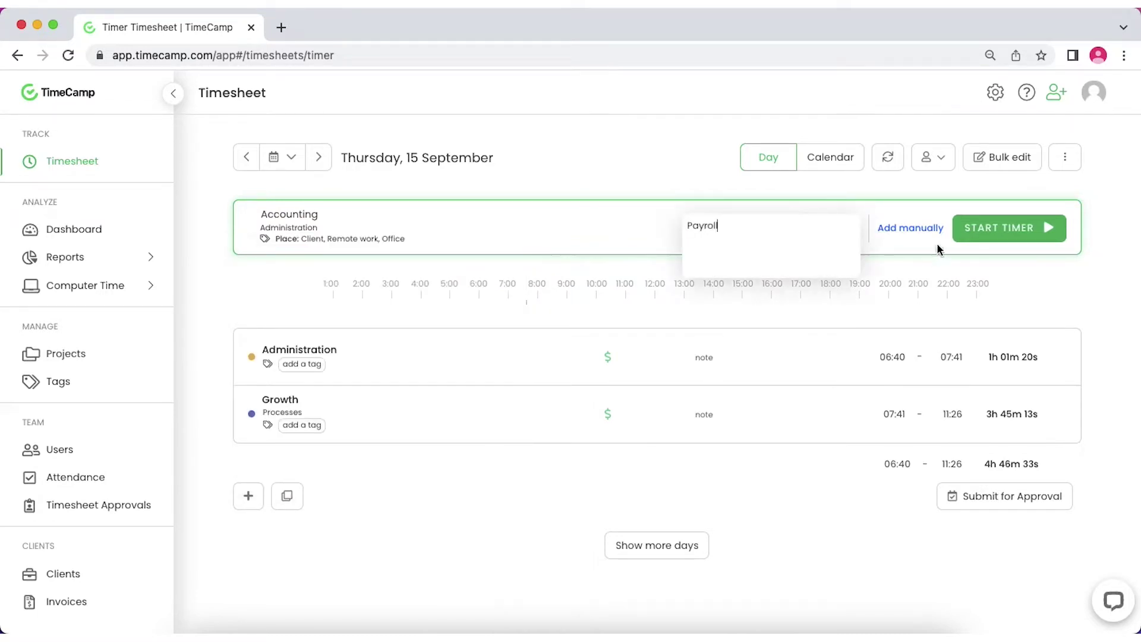
pyautogui.click(977, 244)
# Stop the Accounting timer and start a manual entry ending at 13:50
pyautogui.click(987, 232)
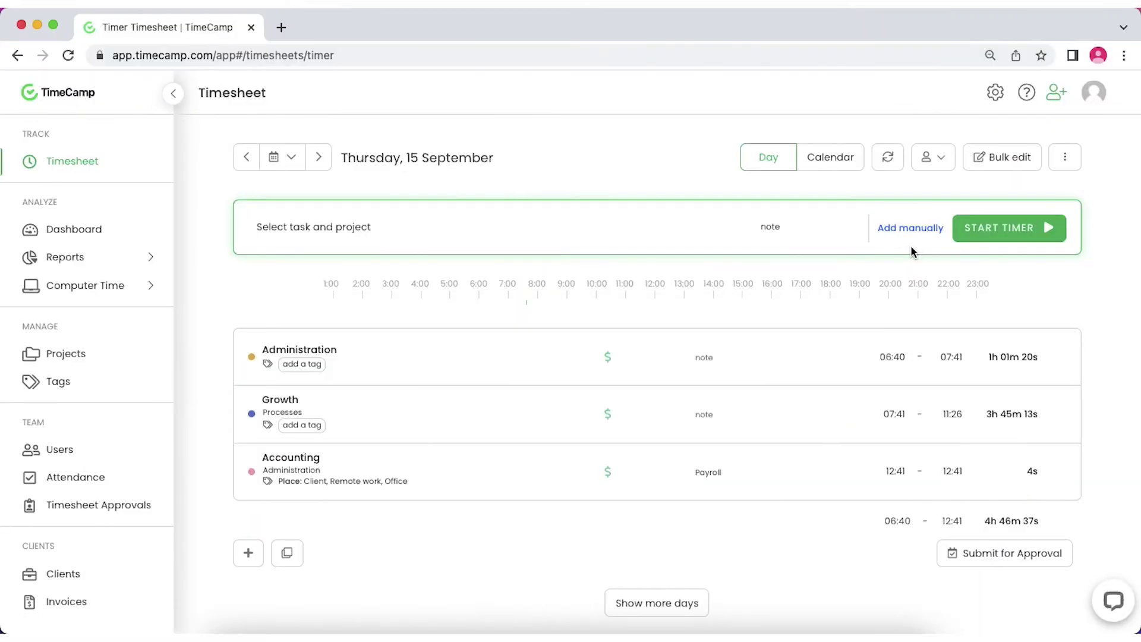
pyautogui.click(911, 233)
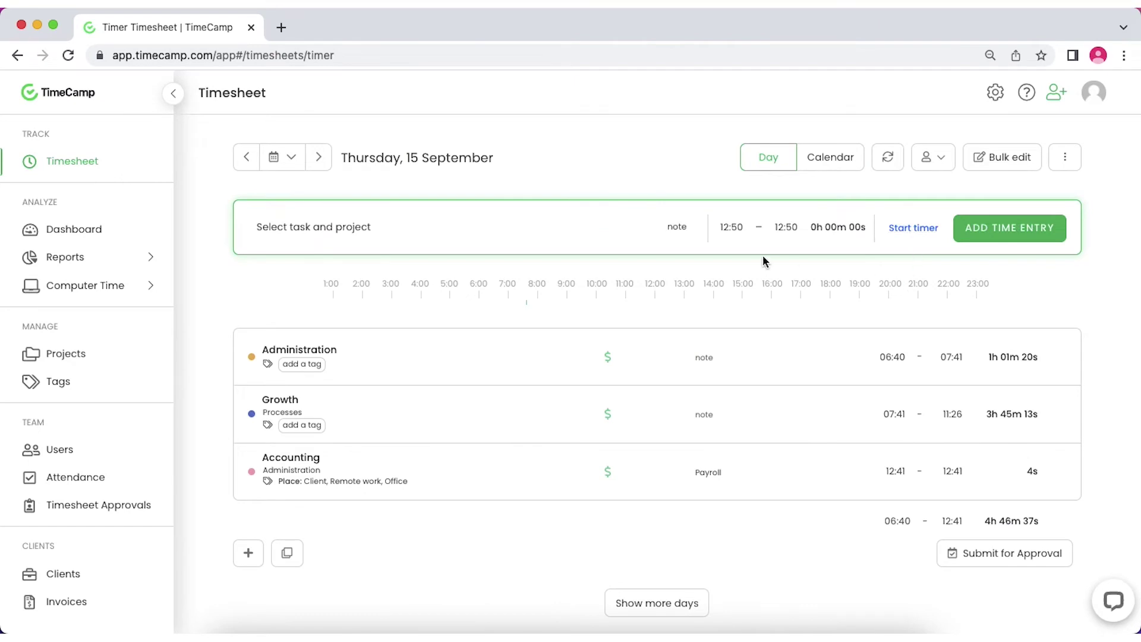
pyautogui.click(780, 228)
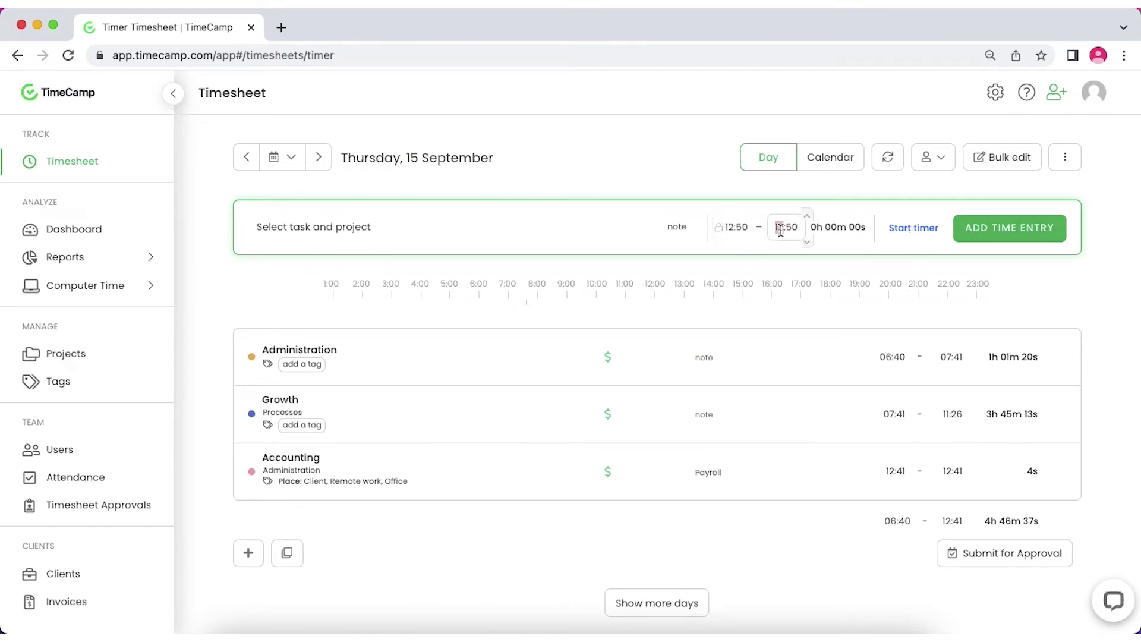
pyautogui.write('13')
pyautogui.click(820, 279)
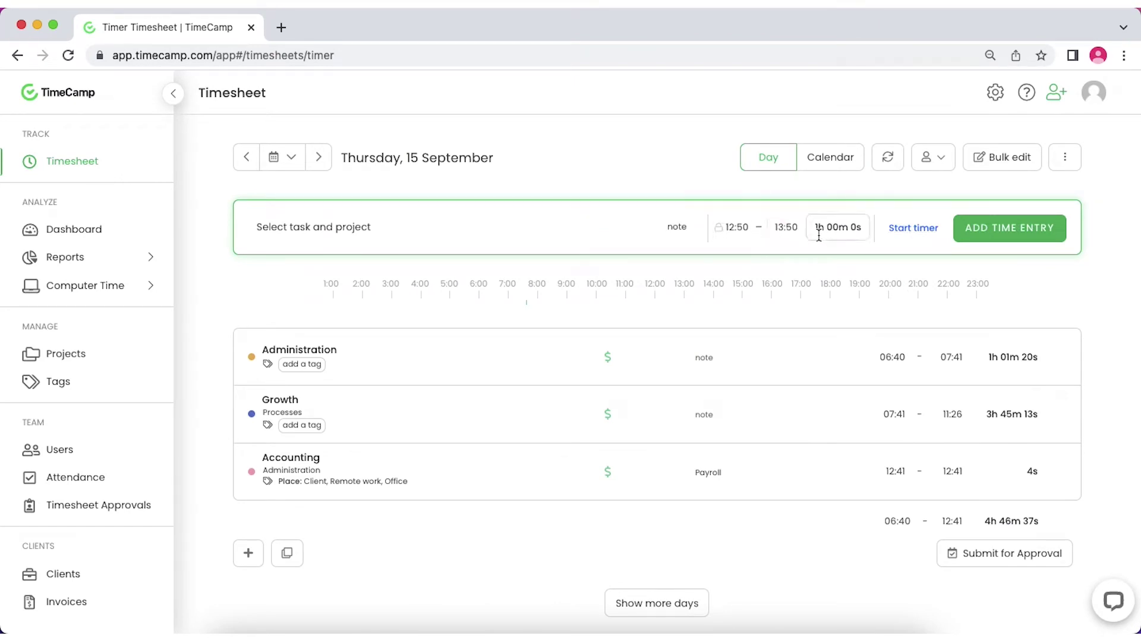
# Assign it to Correspondence with all Place tags and note 'emails', then add it
pyautogui.click(350, 227)
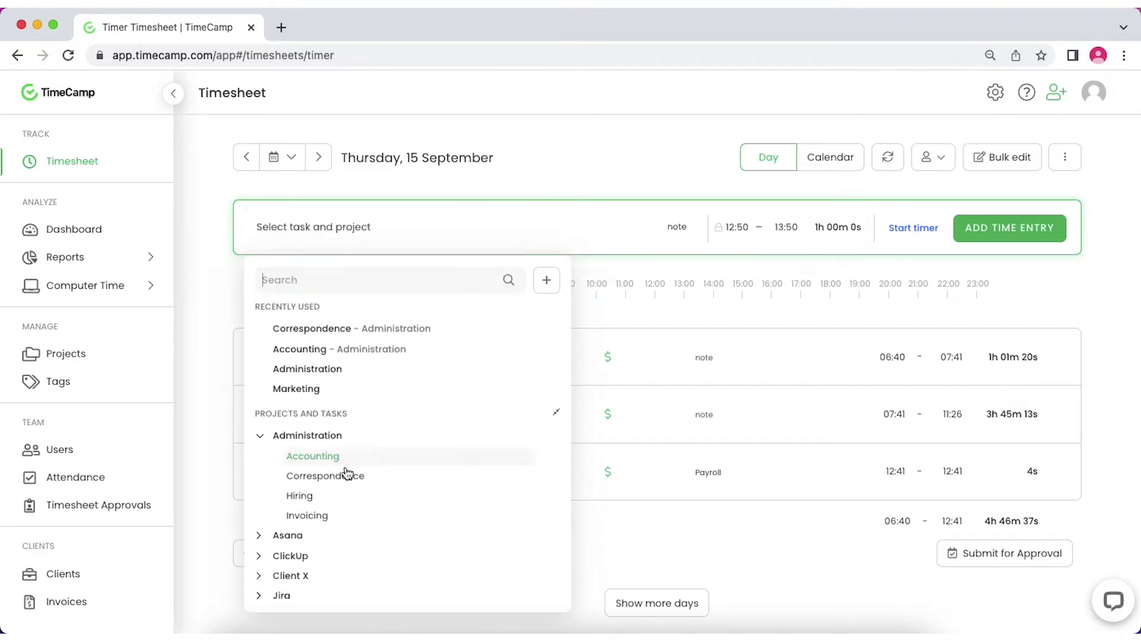
pyautogui.click(347, 476)
pyautogui.click(289, 243)
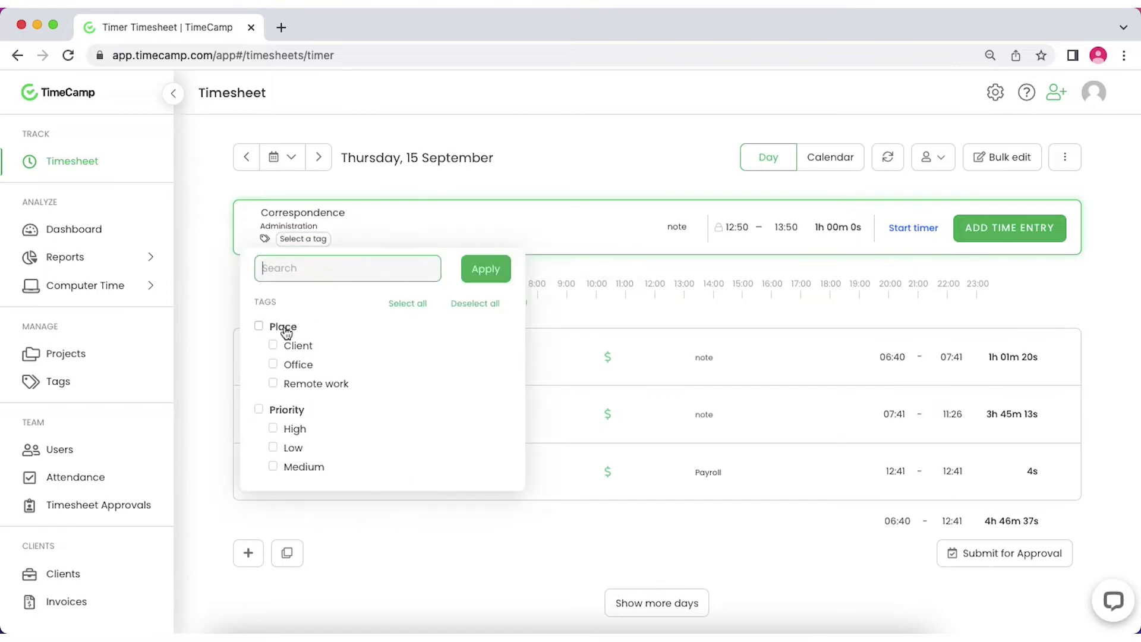
pyautogui.click(259, 326)
pyautogui.click(506, 270)
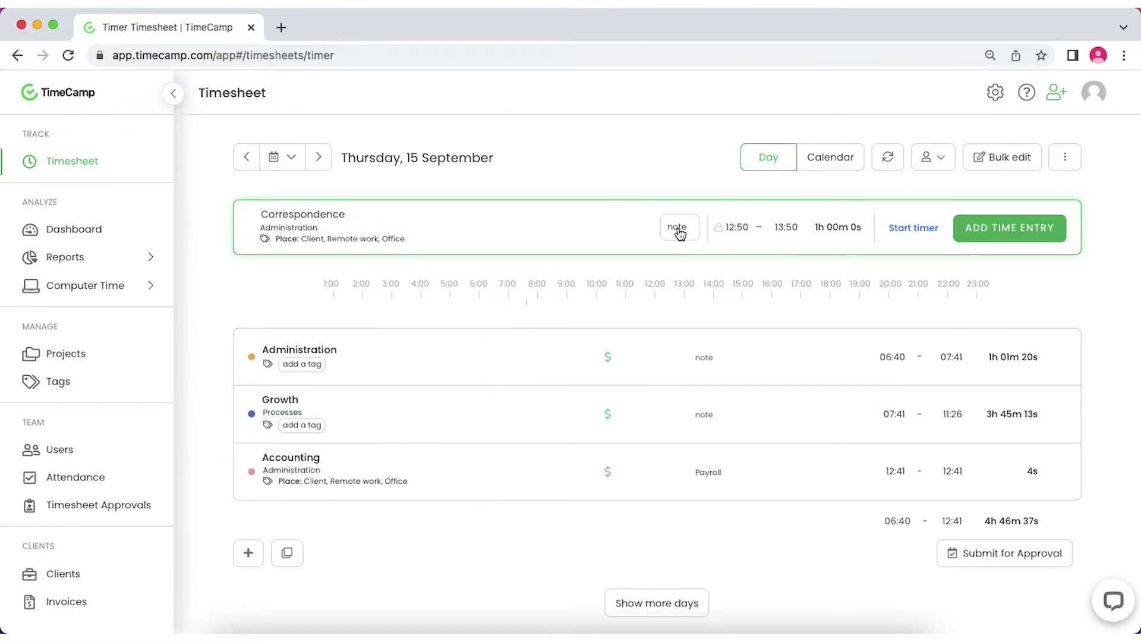
pyautogui.click(677, 226)
pyautogui.write('emails')
pyautogui.click(754, 197)
pyautogui.click(984, 241)
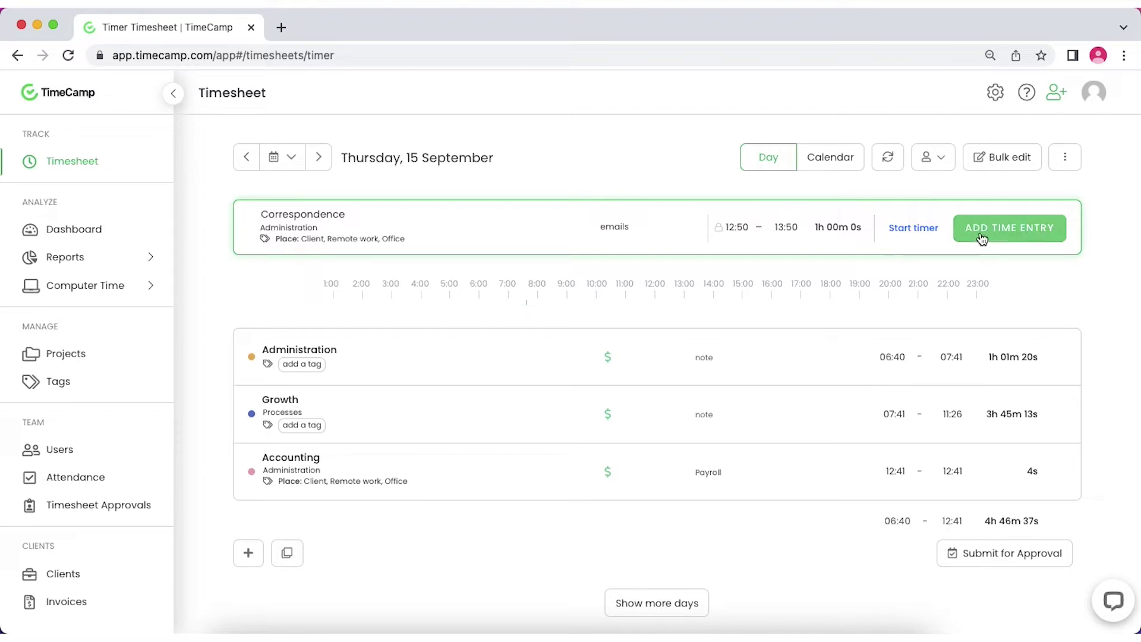
# Switch off the $ billable toggle on the one-hour Correspondence entry
pyautogui.scroll(-1, 529, 597)
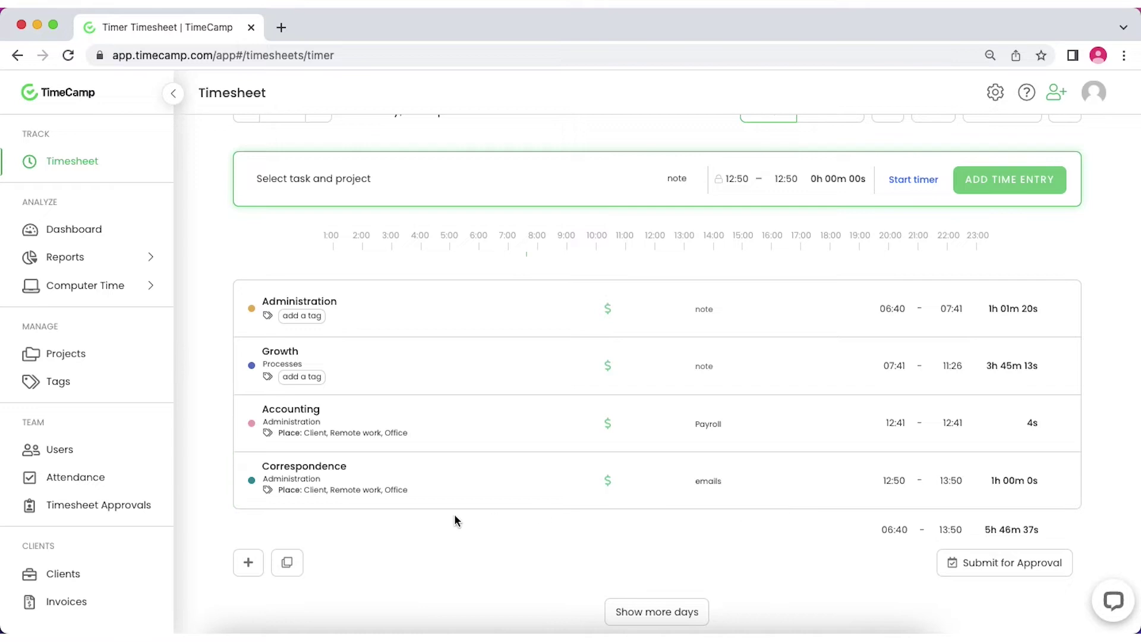
pyautogui.scroll(-1, 558, 511)
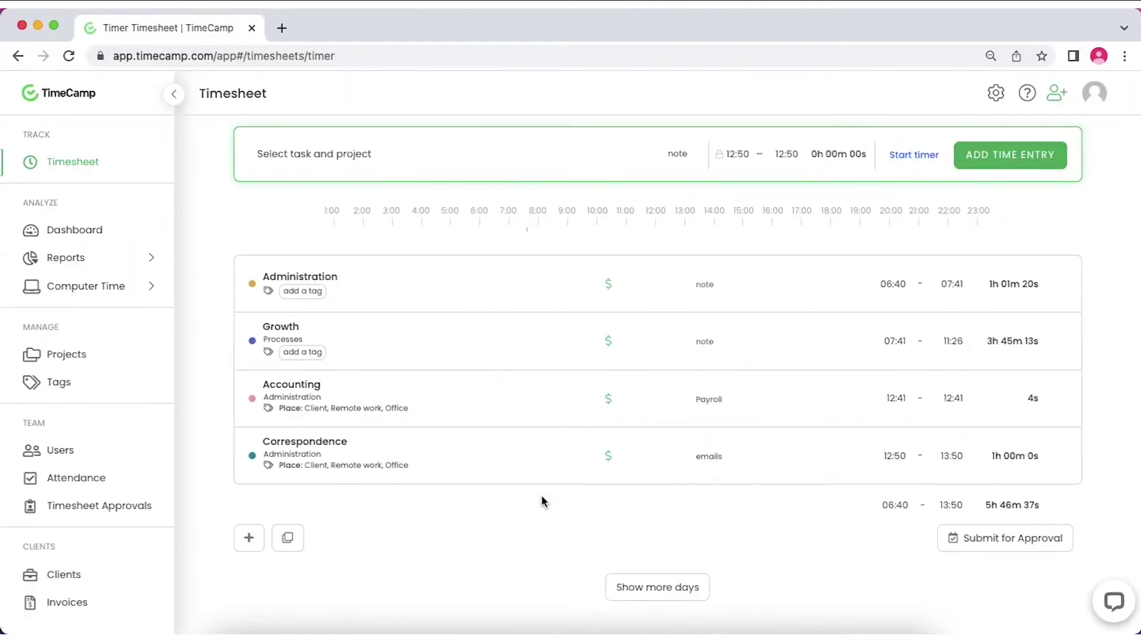
pyautogui.moveTo(494, 476)
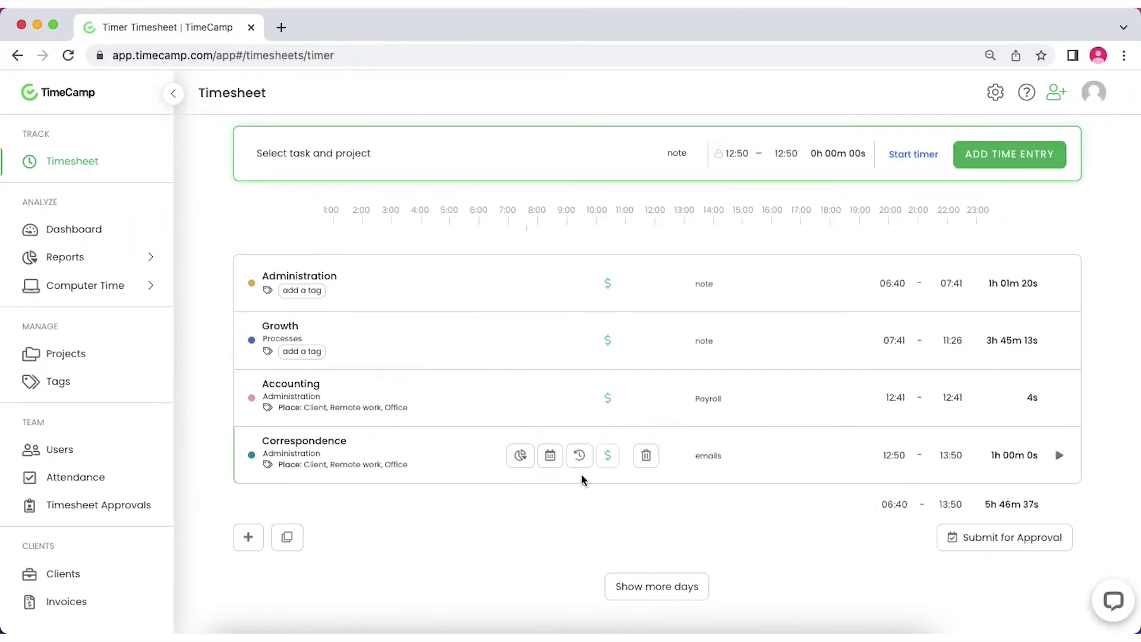
pyautogui.click(613, 461)
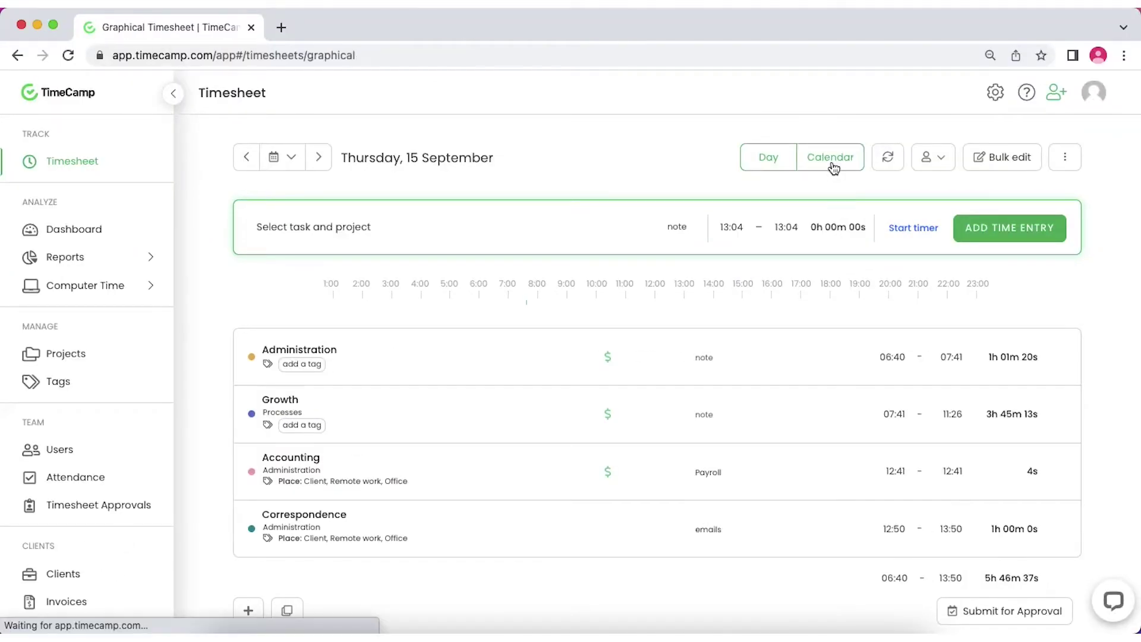
# Expand Tuesday in the week calendar and open the Invoicing entry's details and colour choices
pyautogui.scroll(-2, 752, 414)
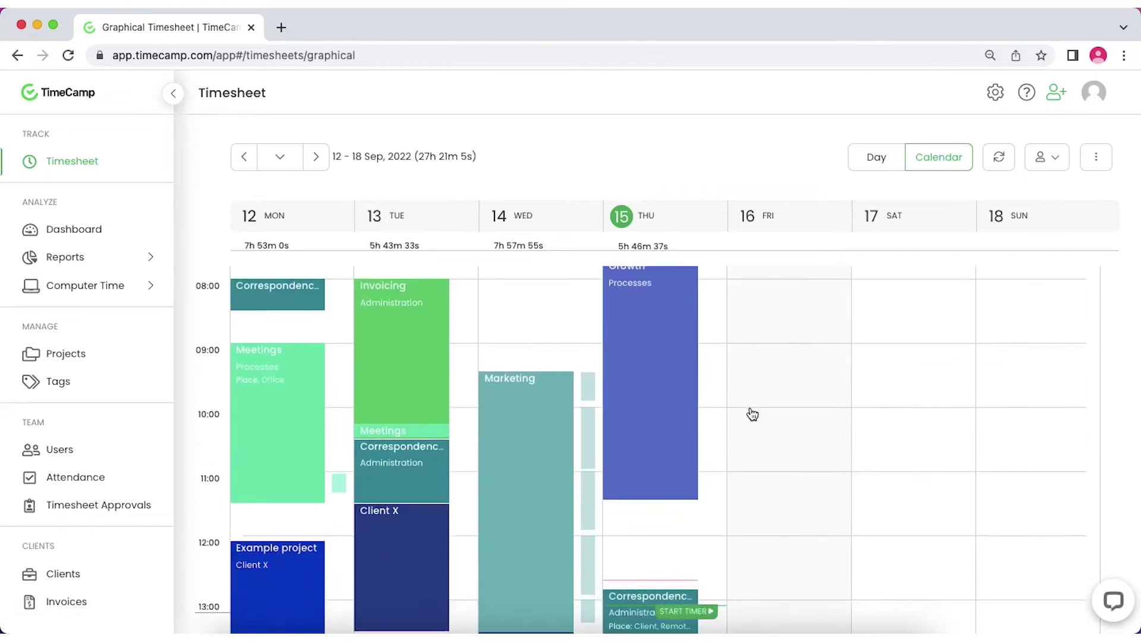
pyautogui.scroll(-1, 752, 414)
pyautogui.scroll(2, 752, 415)
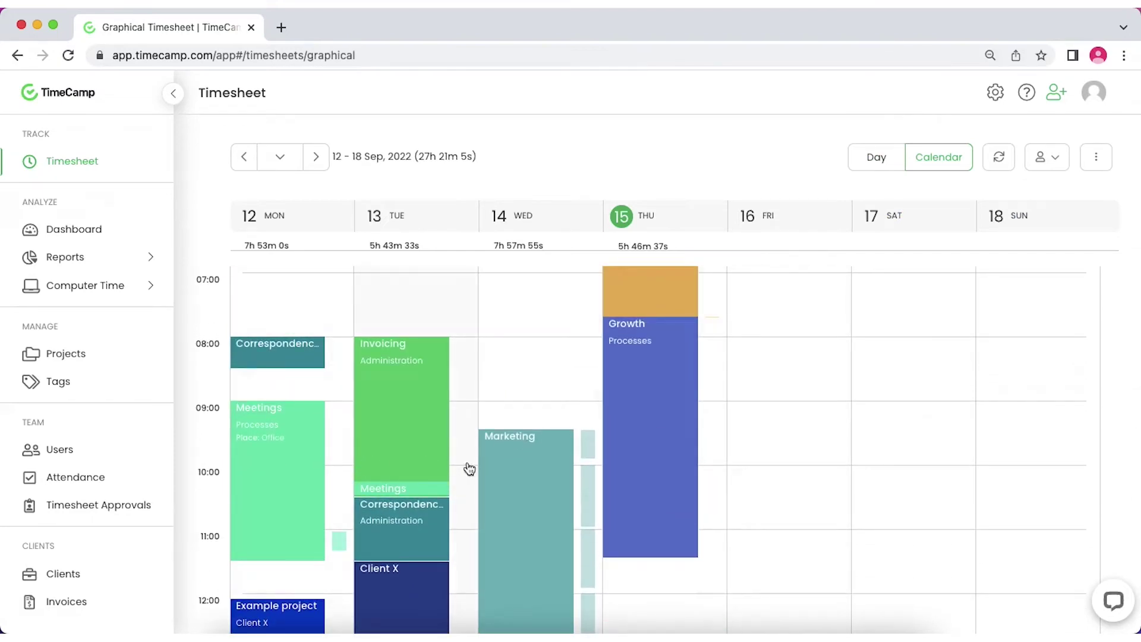
pyautogui.click(436, 454)
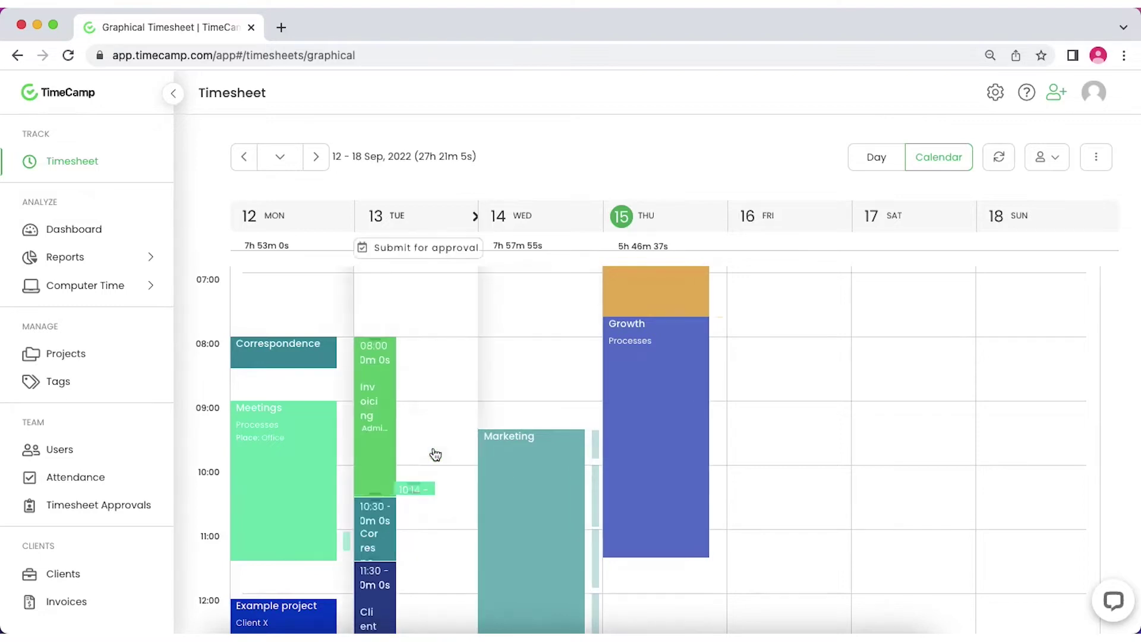
pyautogui.click(435, 419)
pyautogui.click(708, 362)
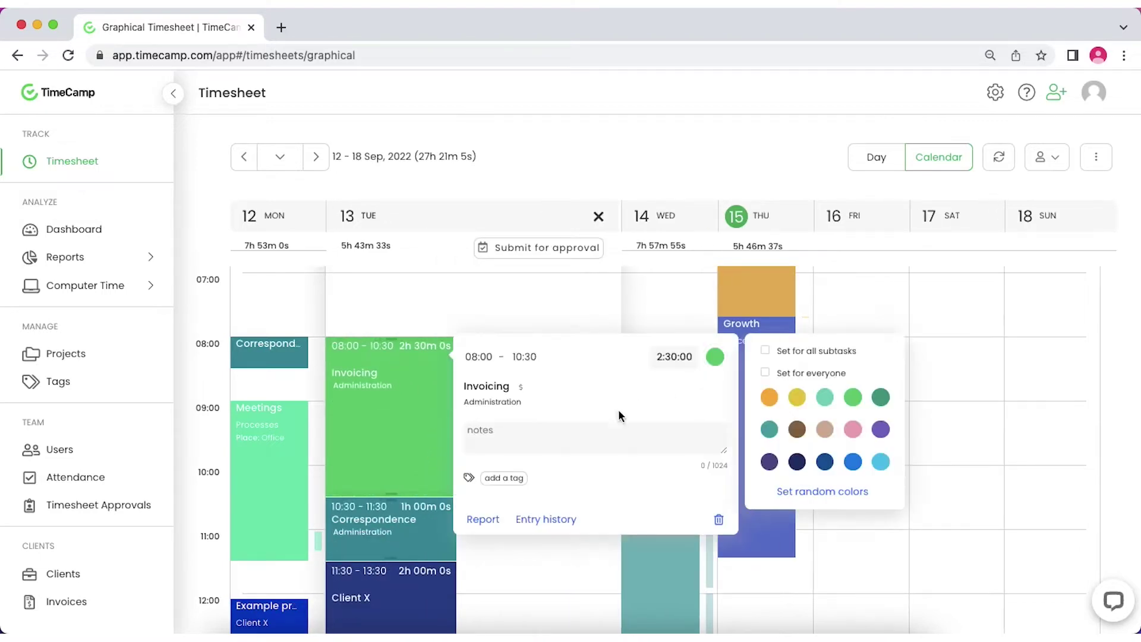
# Close Tuesday's entry details and expand Wednesday into a detailed day view
pyautogui.click(598, 216)
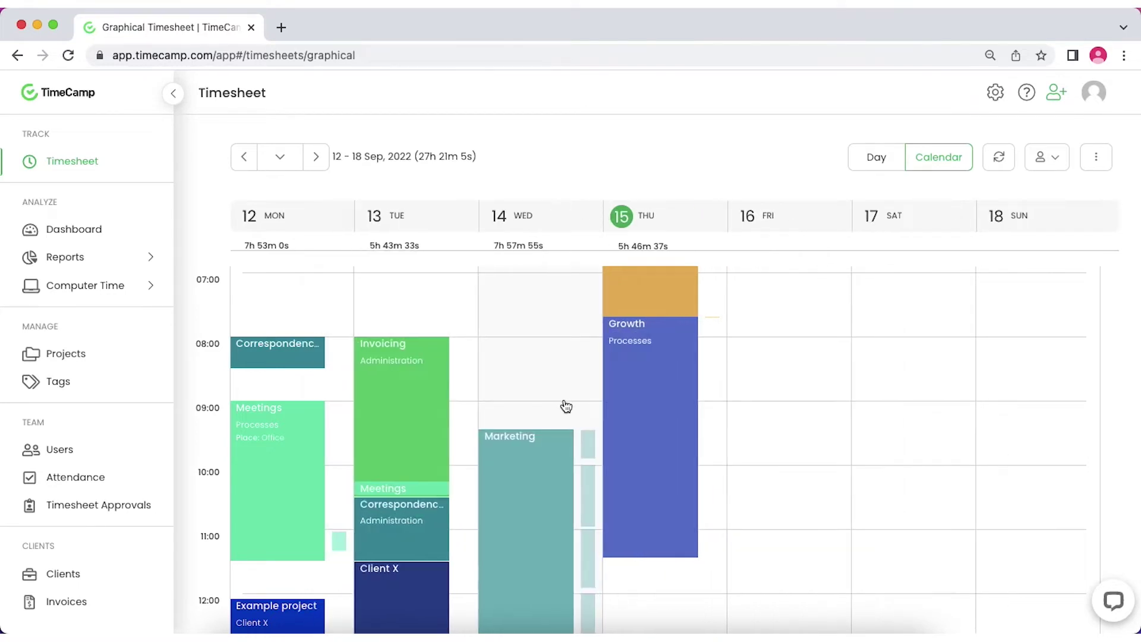
pyautogui.scroll(-5, 565, 405)
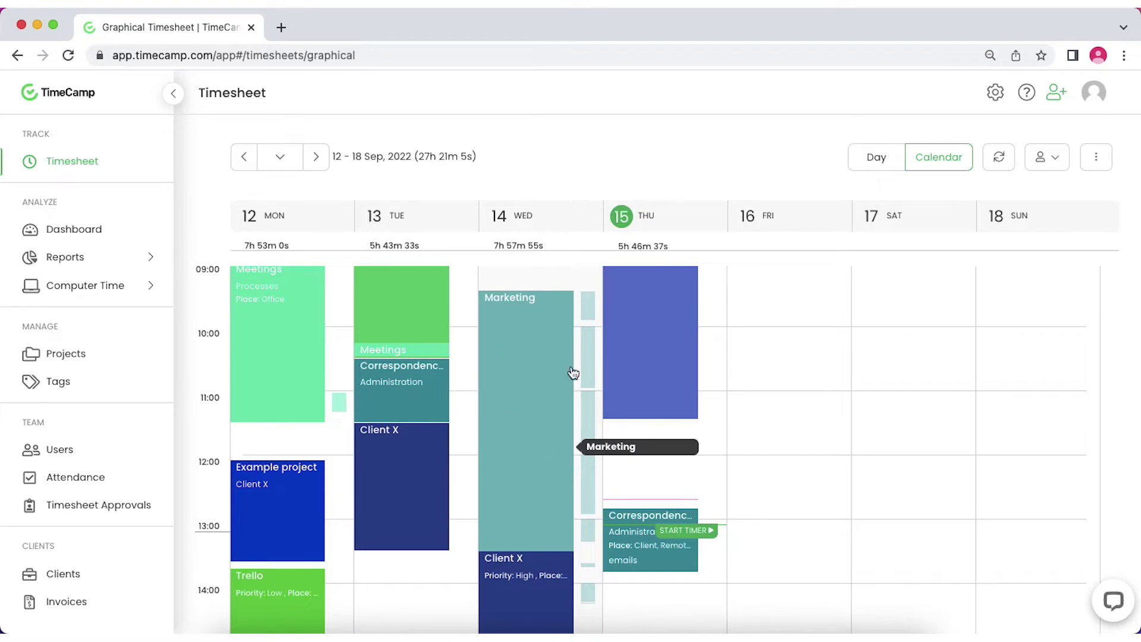
pyautogui.click(539, 368)
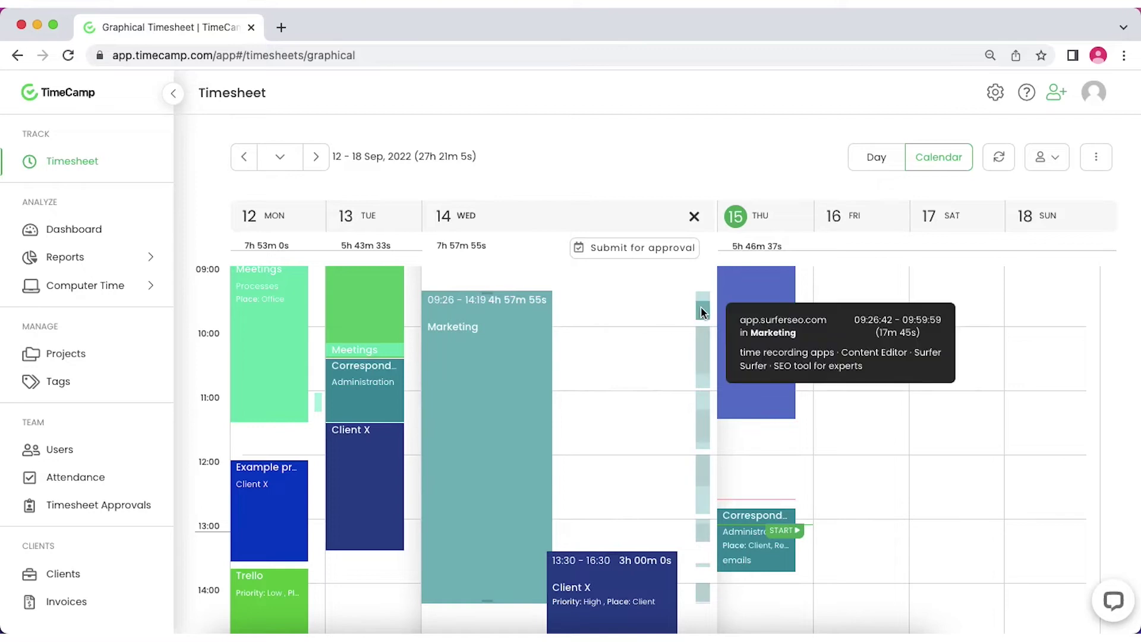
# Close Wednesday's detailed view and expand Tuesday, 13 September instead
pyautogui.moveTo(707, 382)
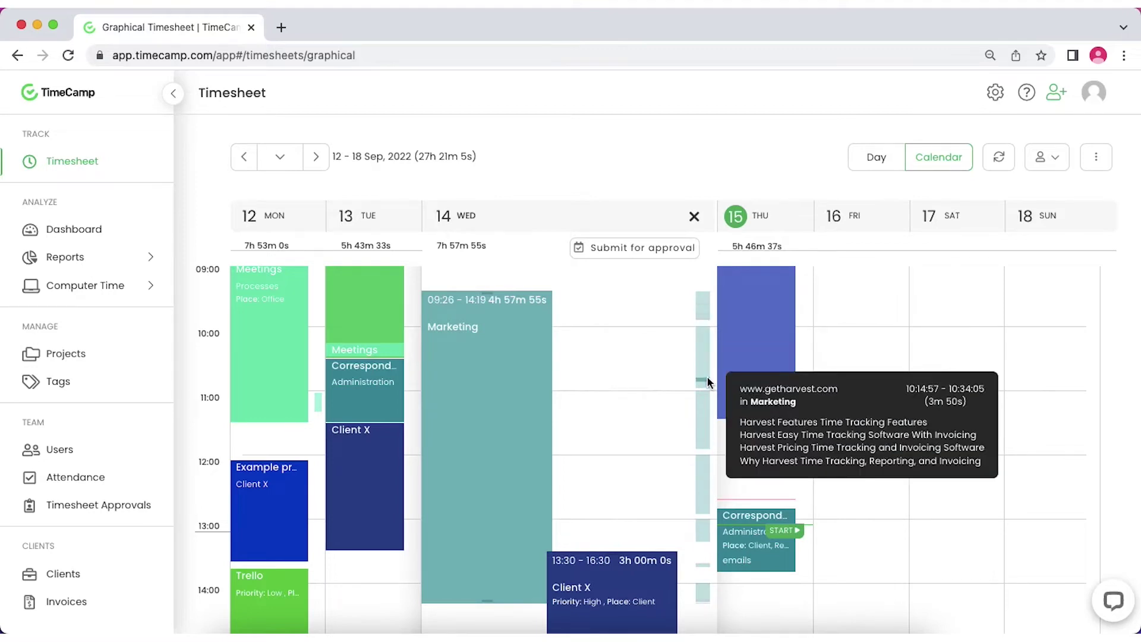
pyautogui.click(703, 351)
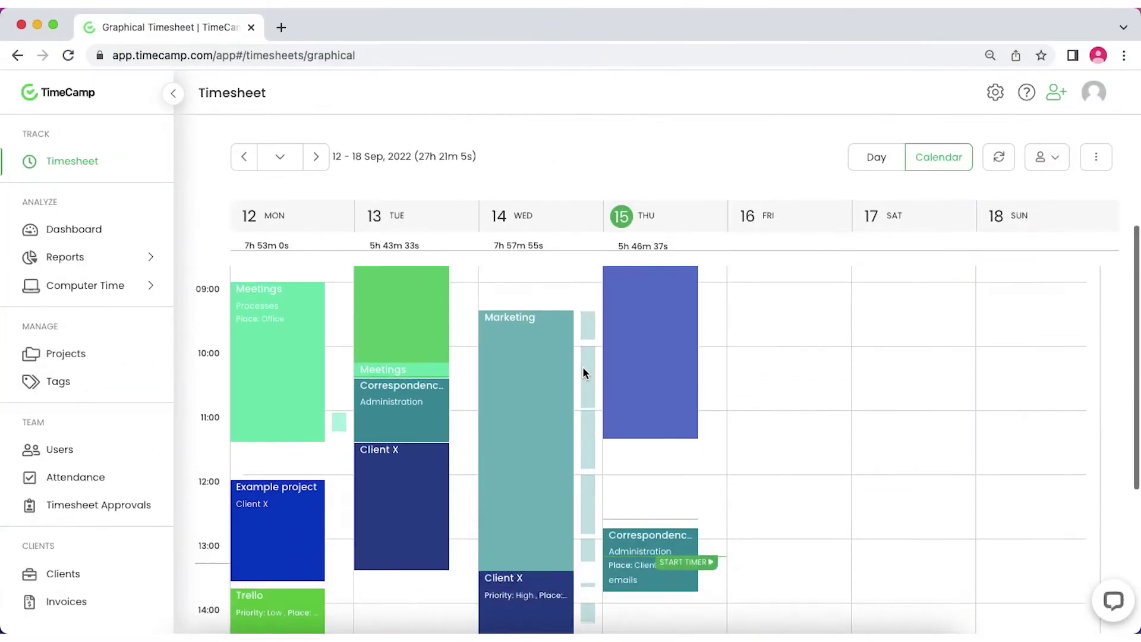
pyautogui.scroll(-4, 583, 368)
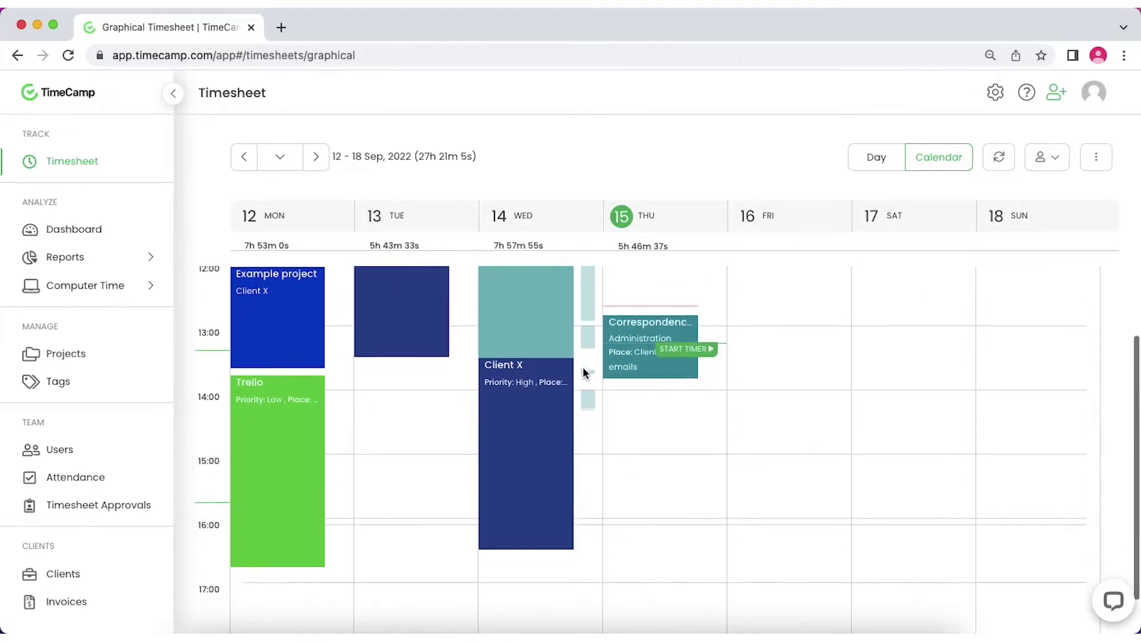
pyautogui.scroll(-1, 583, 373)
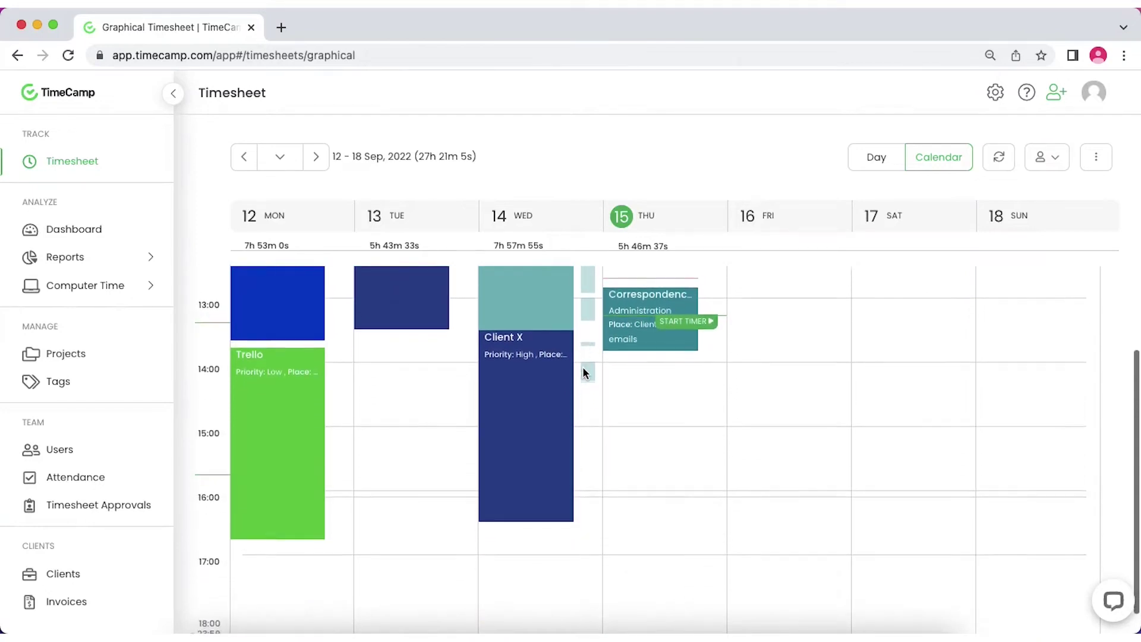
pyautogui.click(387, 373)
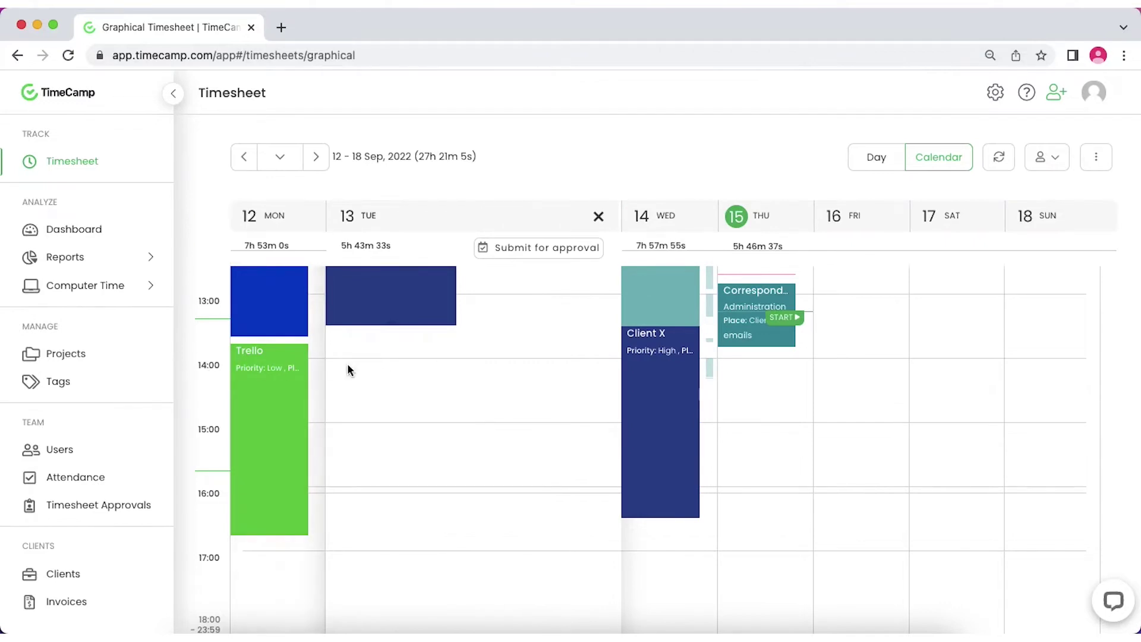
# Drag out a 14:00–15:45 Tuesday entry and assign it to Administration > Invoicing
pyautogui.moveTo(355, 356); pyautogui.dragTo(357, 471)
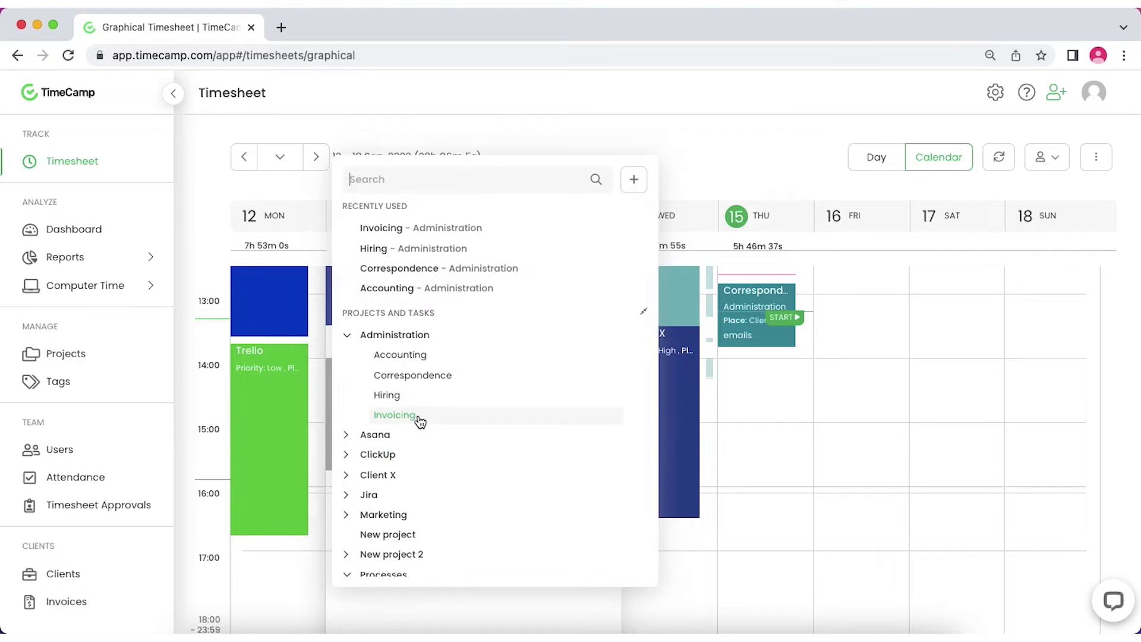
pyautogui.click(419, 416)
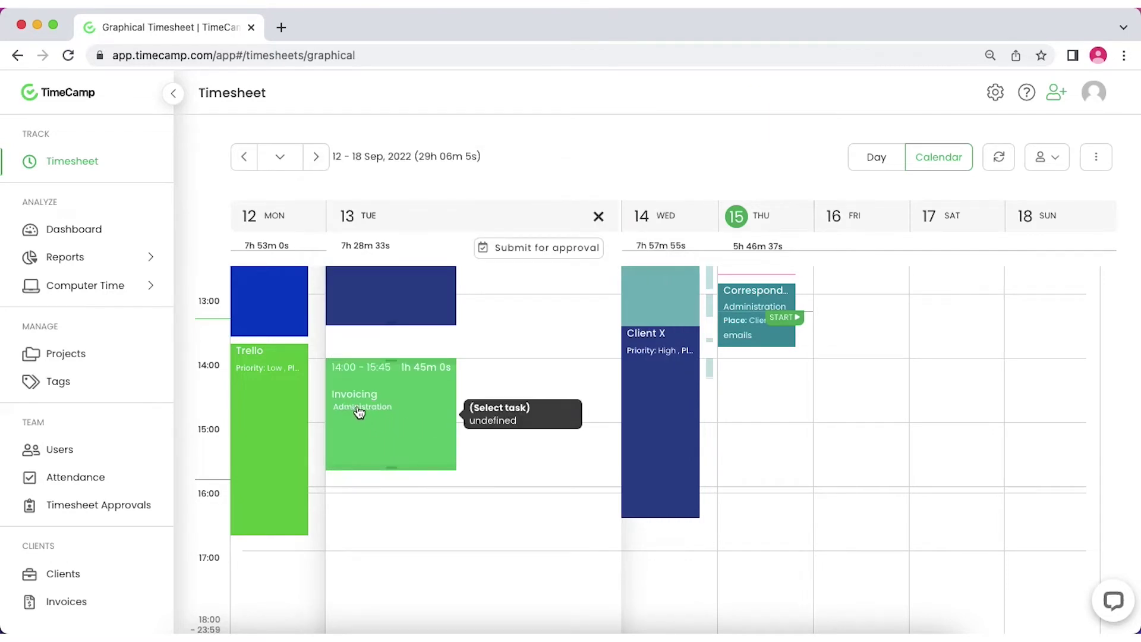
pyautogui.click(384, 414)
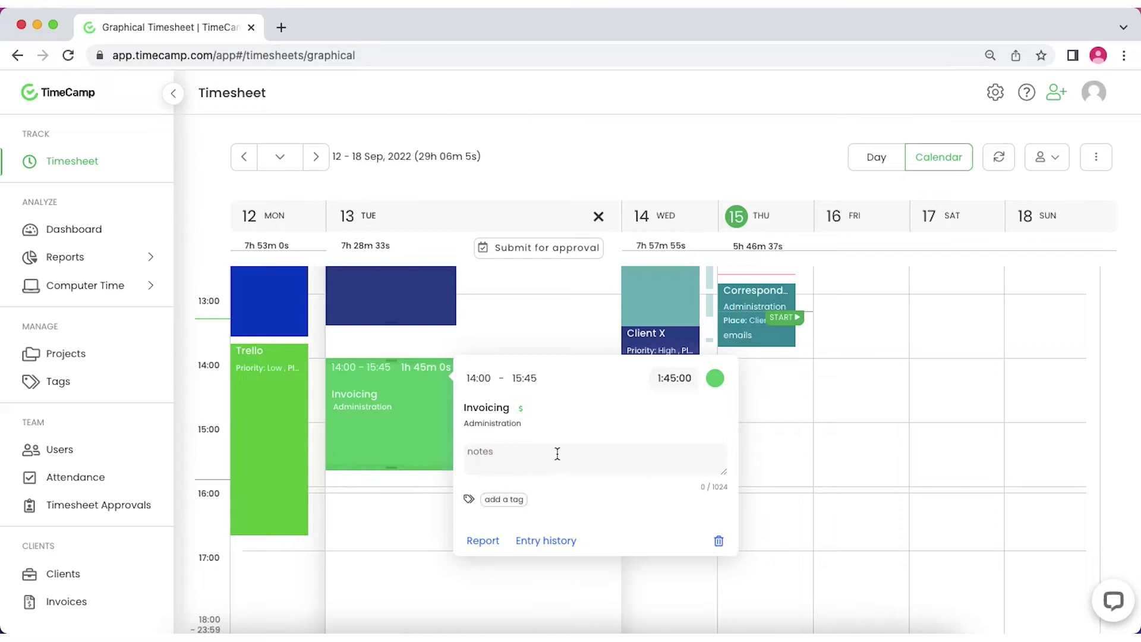
pyautogui.click(444, 438)
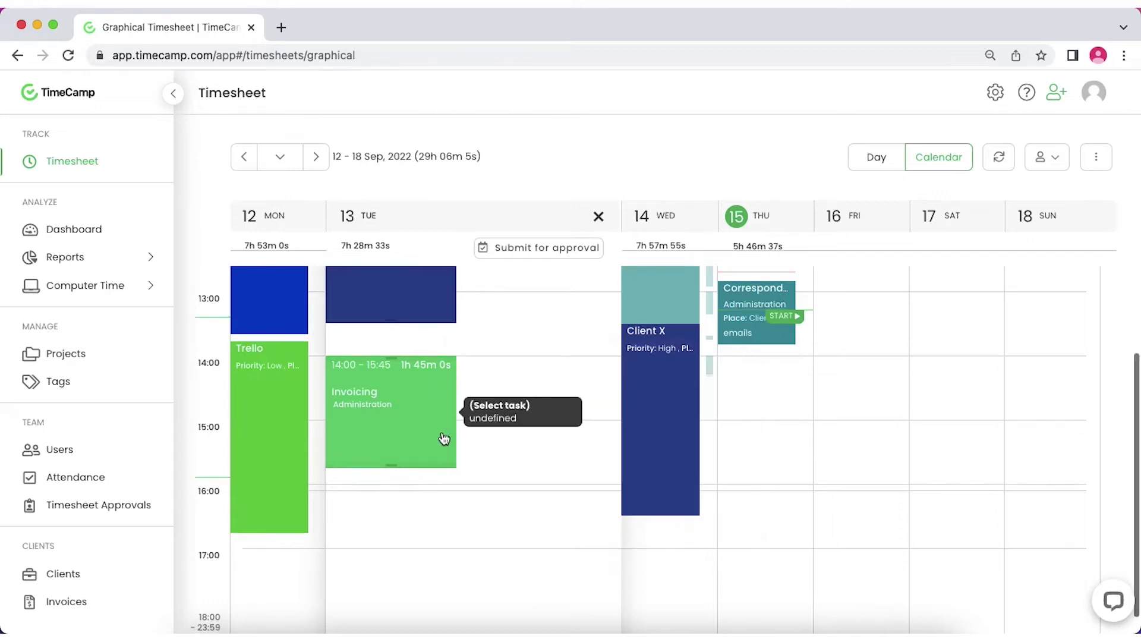
pyautogui.scroll(-1, 441, 438)
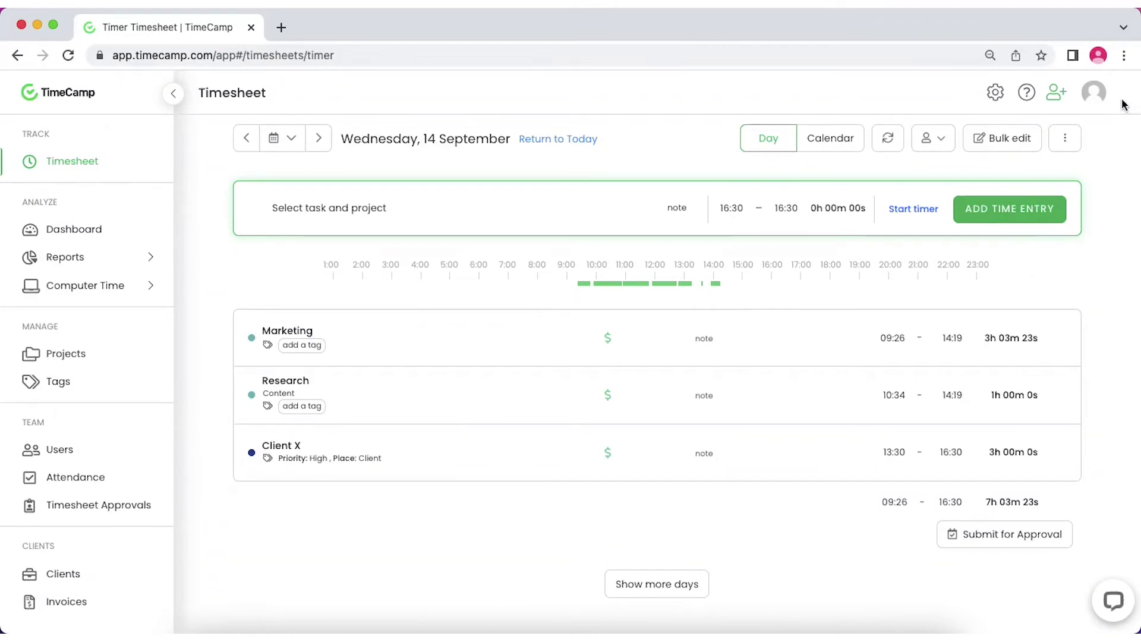
# Open the account options menu from the avatar
pyautogui.click(1097, 98)
# Check the desktop tracker's tracking mode, then list the Marketing entry's computer activities
pyautogui.click(743, 9)
pyautogui.moveTo(758, 57)
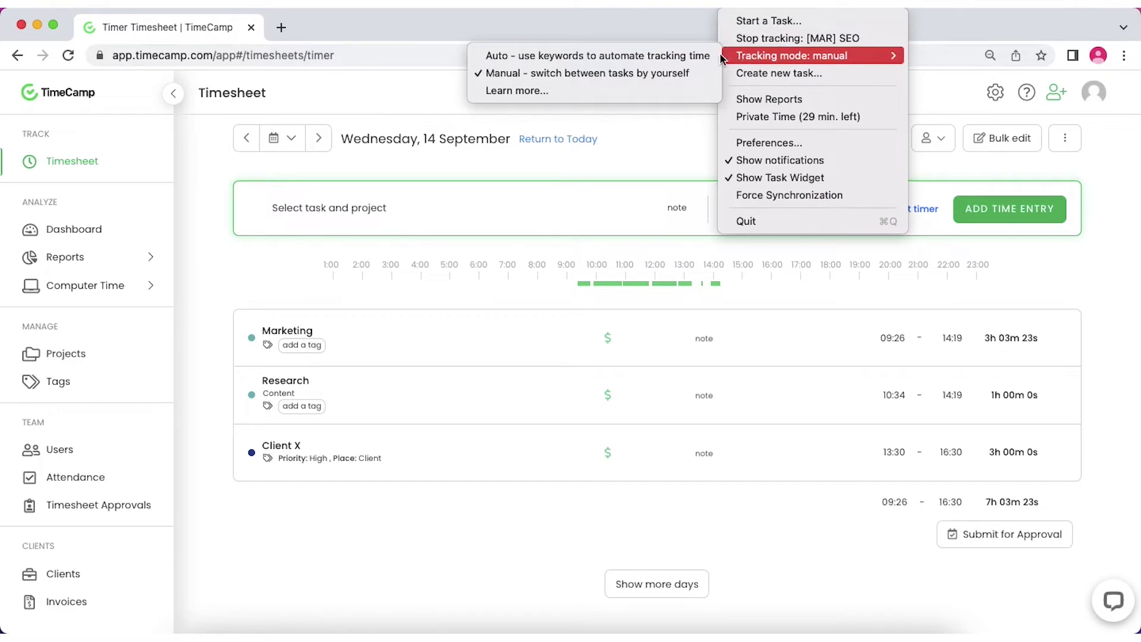
pyautogui.click(430, 107)
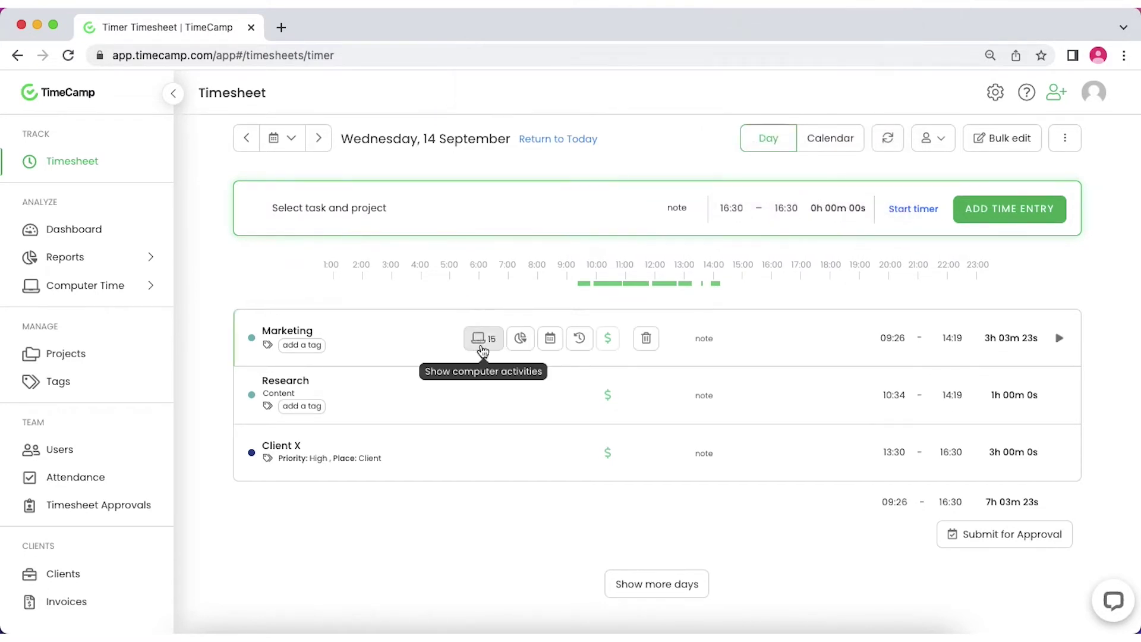
pyautogui.click(483, 349)
pyautogui.scroll(-3, 580, 398)
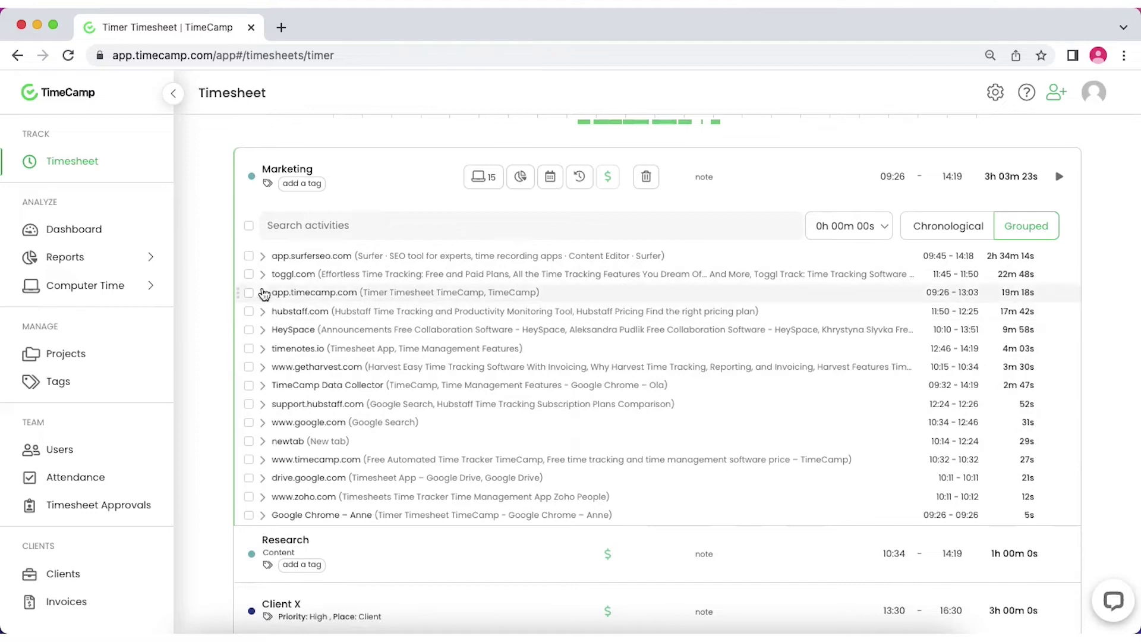
# Select toggl.com, hubstaff.com, timenotes.io and support.hubstaff.com and move them into Research
pyautogui.click(248, 274)
pyautogui.click(249, 312)
pyautogui.click(249, 348)
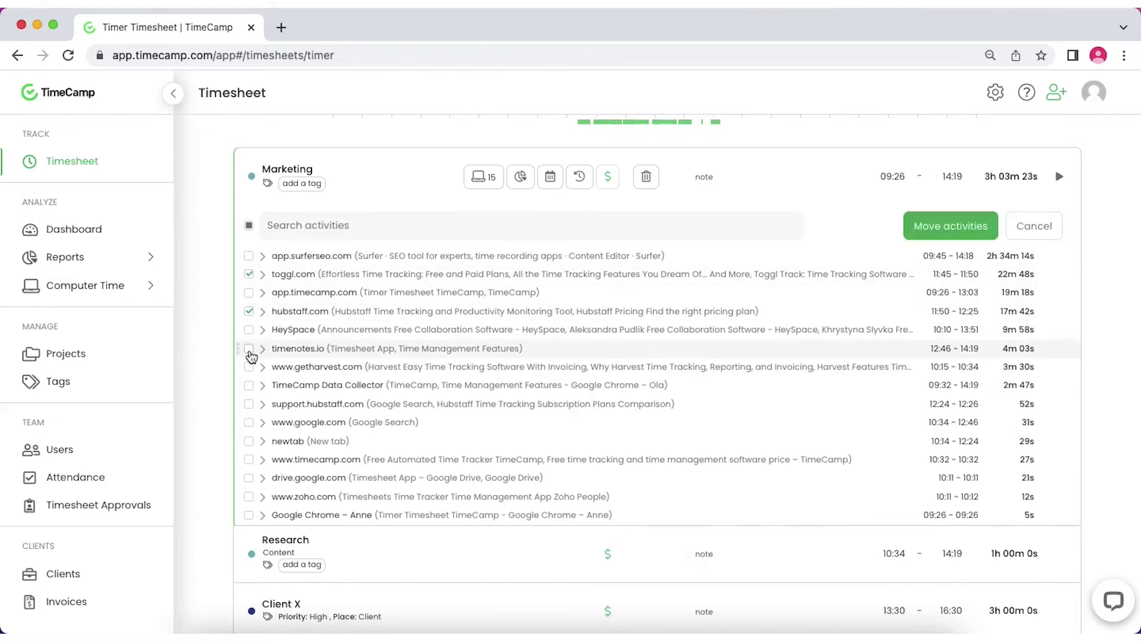
pyautogui.click(250, 405)
pyautogui.click(931, 233)
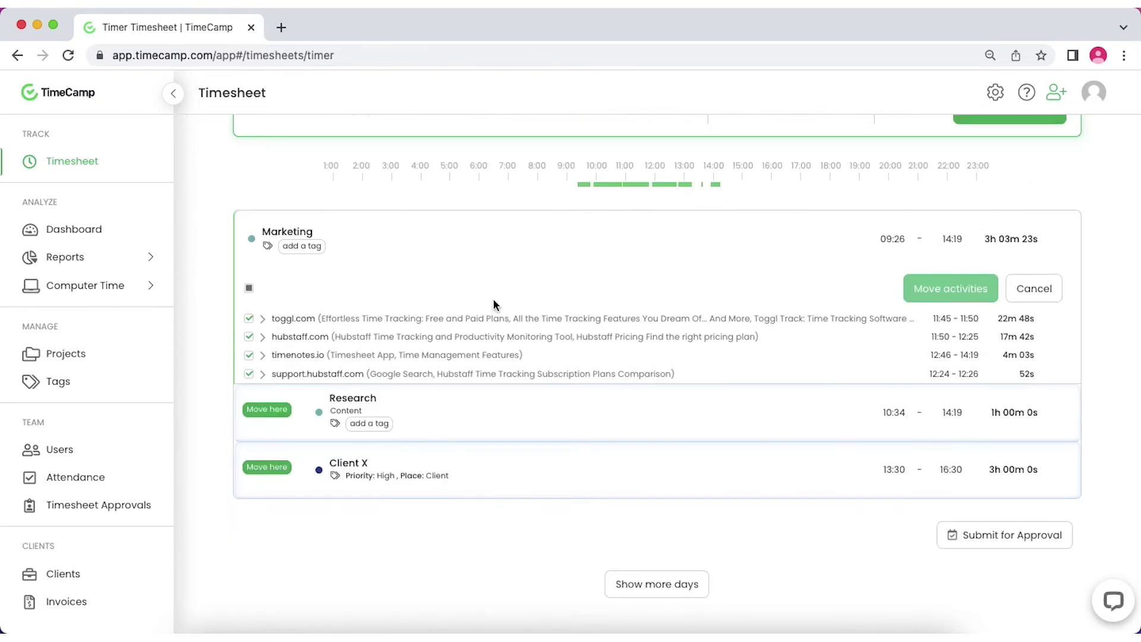
pyautogui.click(271, 414)
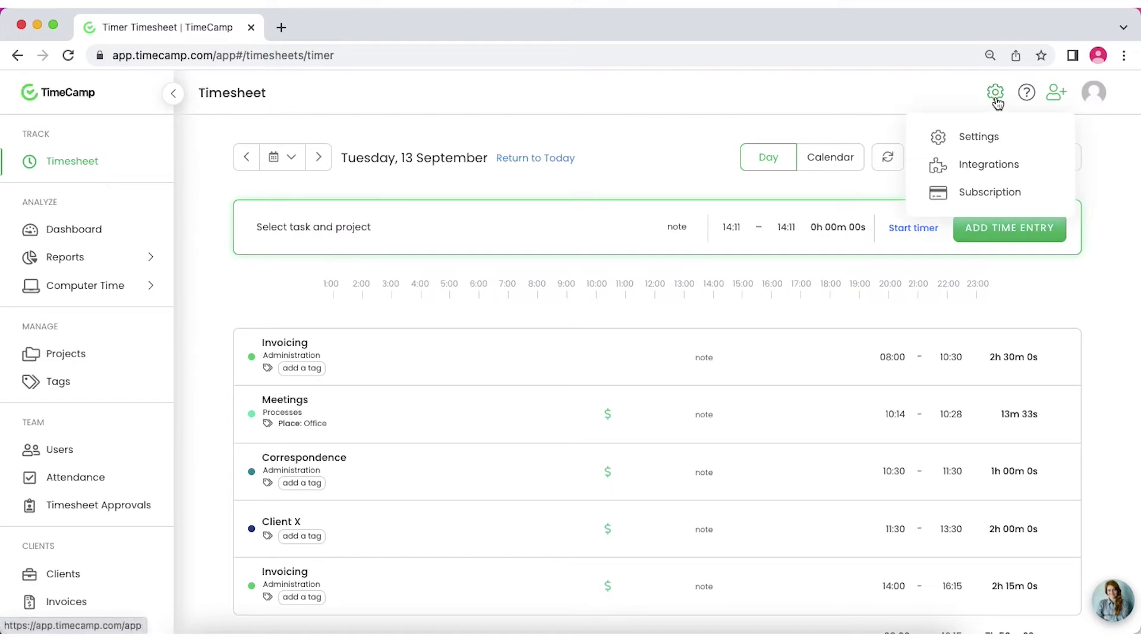
# Look over the Google Calendar integration, then go back to Thursday's timesheet
pyautogui.click(997, 172)
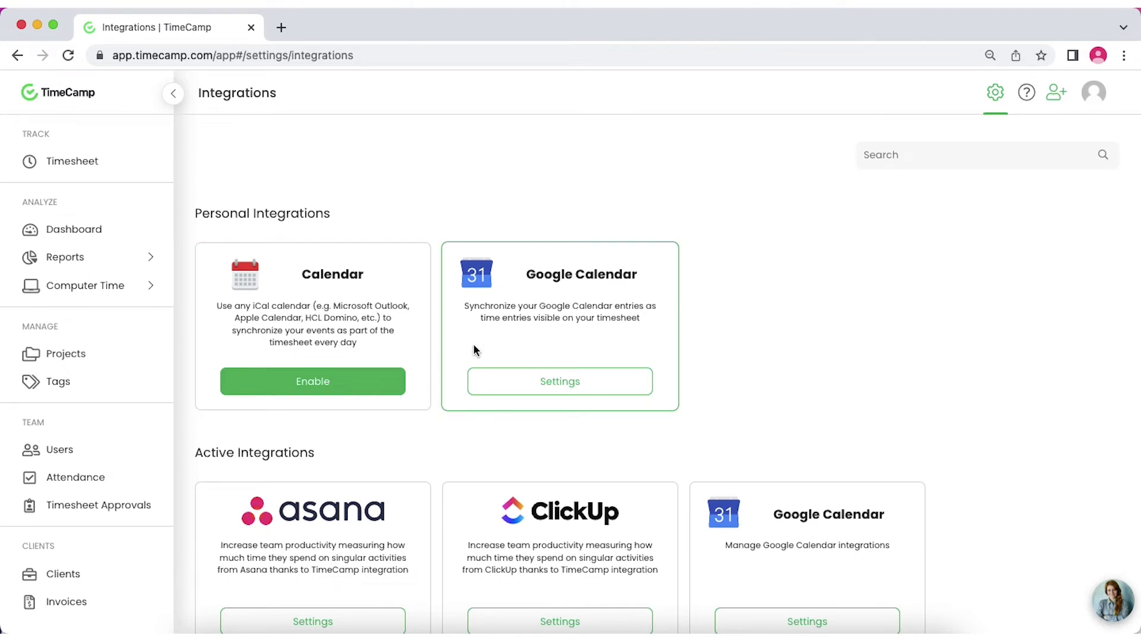
pyautogui.click(140, 162)
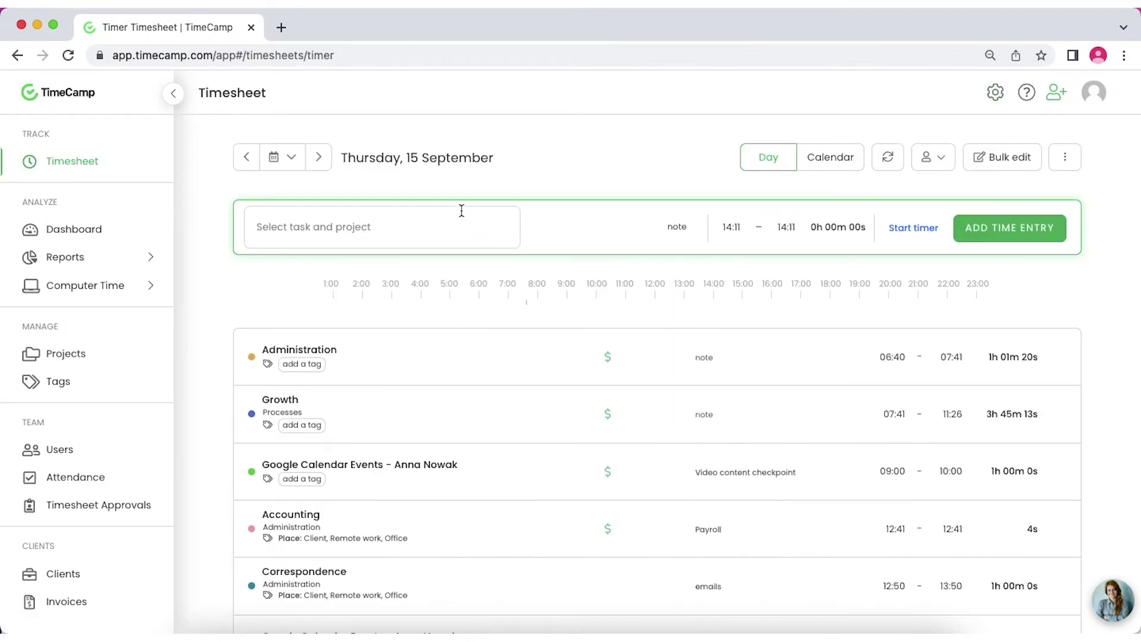
# Scroll down the timesheet below the day's entries to reach the copy button
pyautogui.scroll(-2, 486, 371)
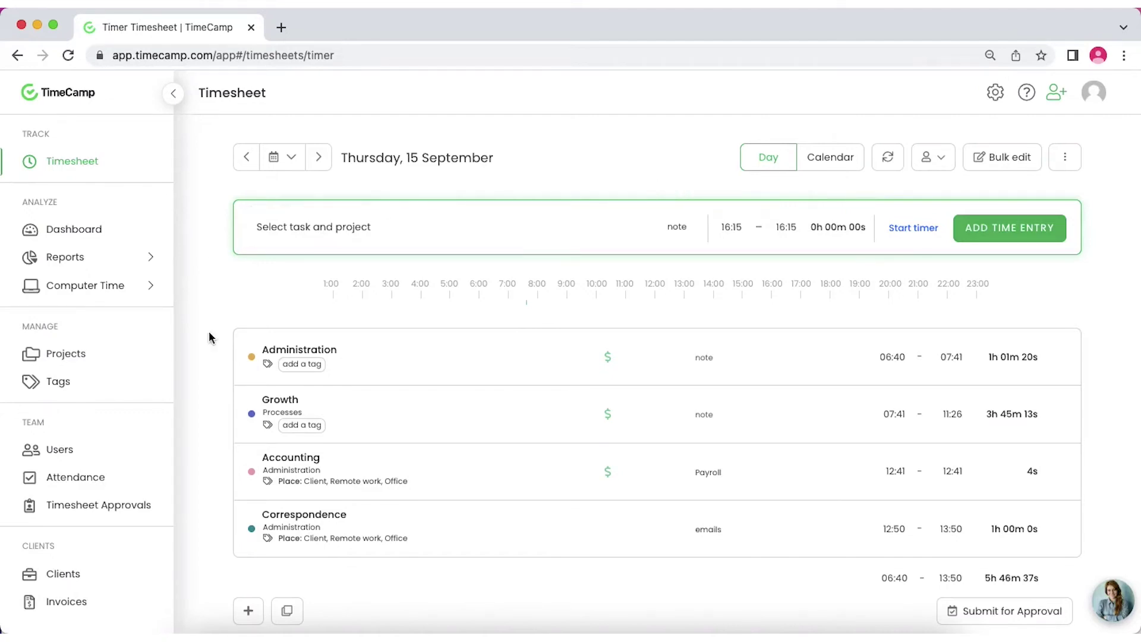
pyautogui.scroll(-2, 340, 573)
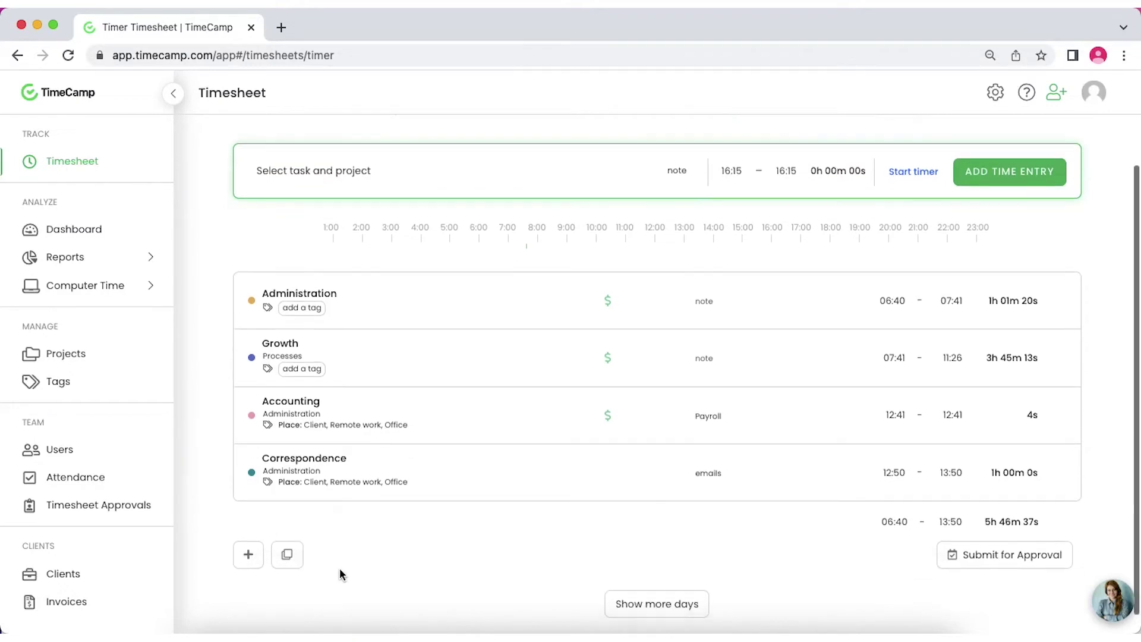
# Copy Tuesday's Invoicing (2h 30m) and Correspondence entries, with their times, to 2022-09-16
pyautogui.click(288, 555)
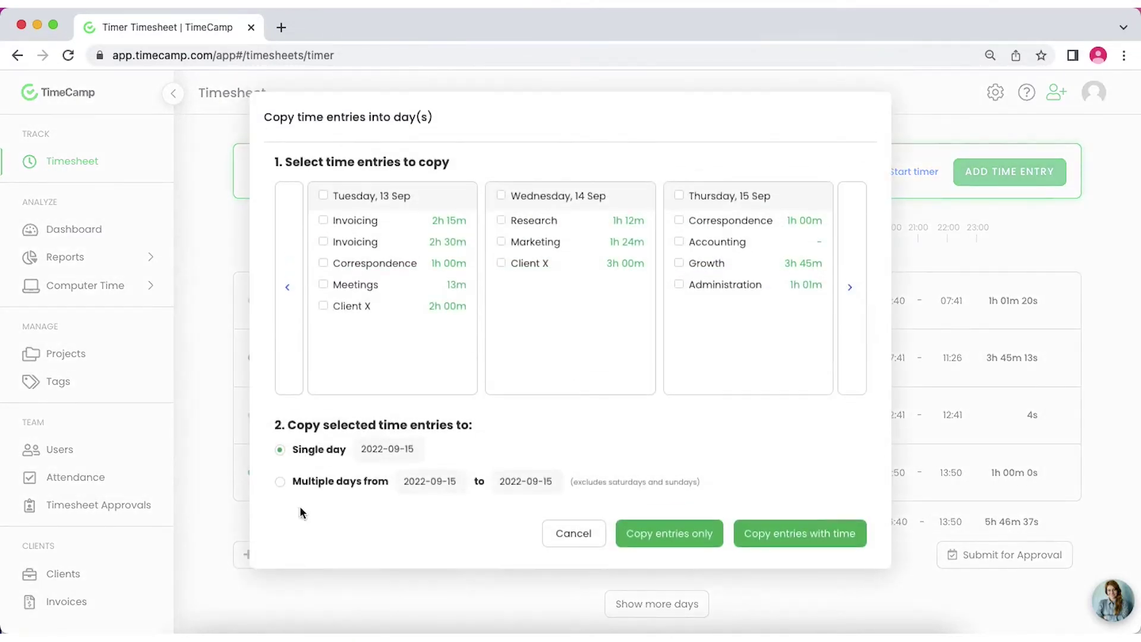
pyautogui.click(323, 243)
pyautogui.click(323, 263)
pyautogui.click(398, 451)
pyautogui.click(471, 571)
pyautogui.click(786, 538)
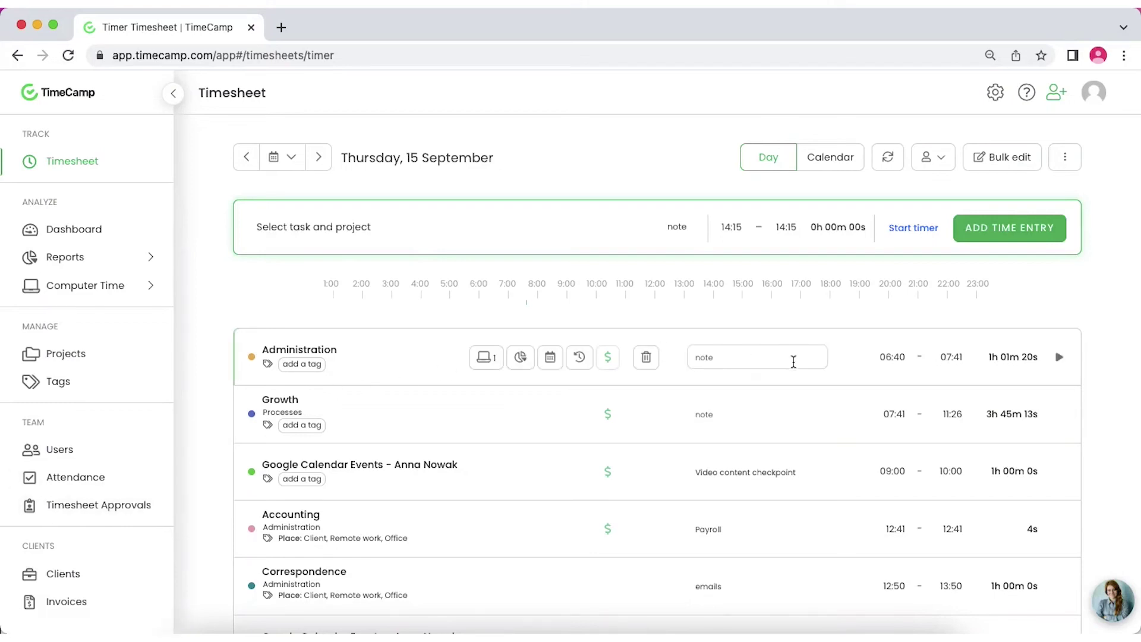
# Expand Tuesday 13 and delete its short 10:14–10:28 entry
pyautogui.scroll(-5, 877, 394)
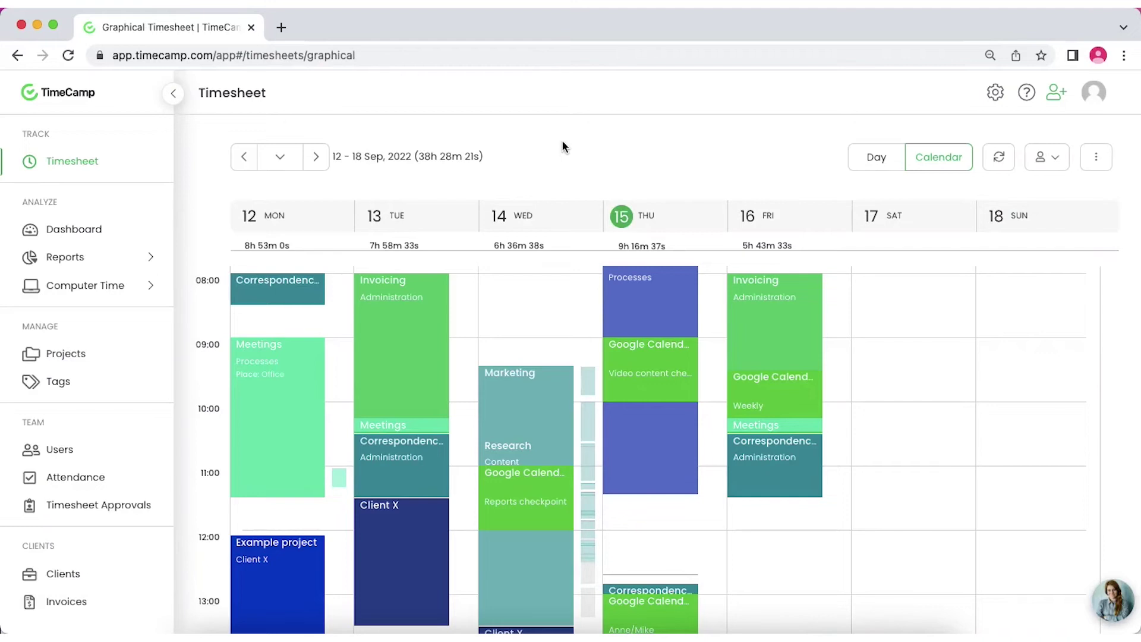
pyautogui.click(418, 229)
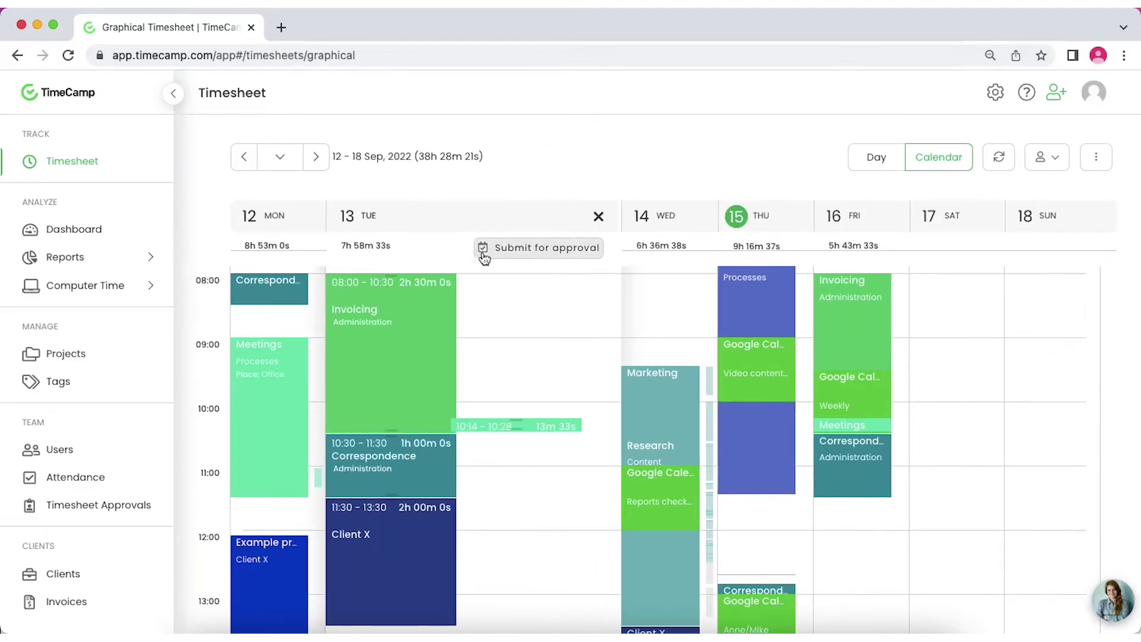
pyautogui.click(544, 255)
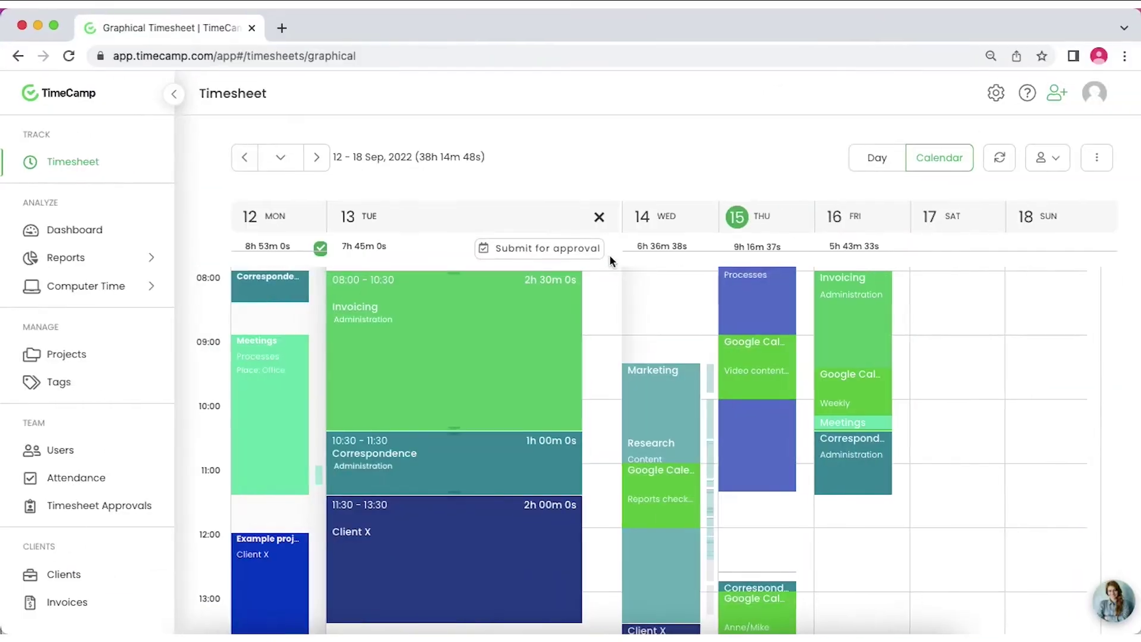
# Submit Tuesday's timesheet for approval, reopen it, then expand Monday to see its Approved status
pyautogui.click(538, 255)
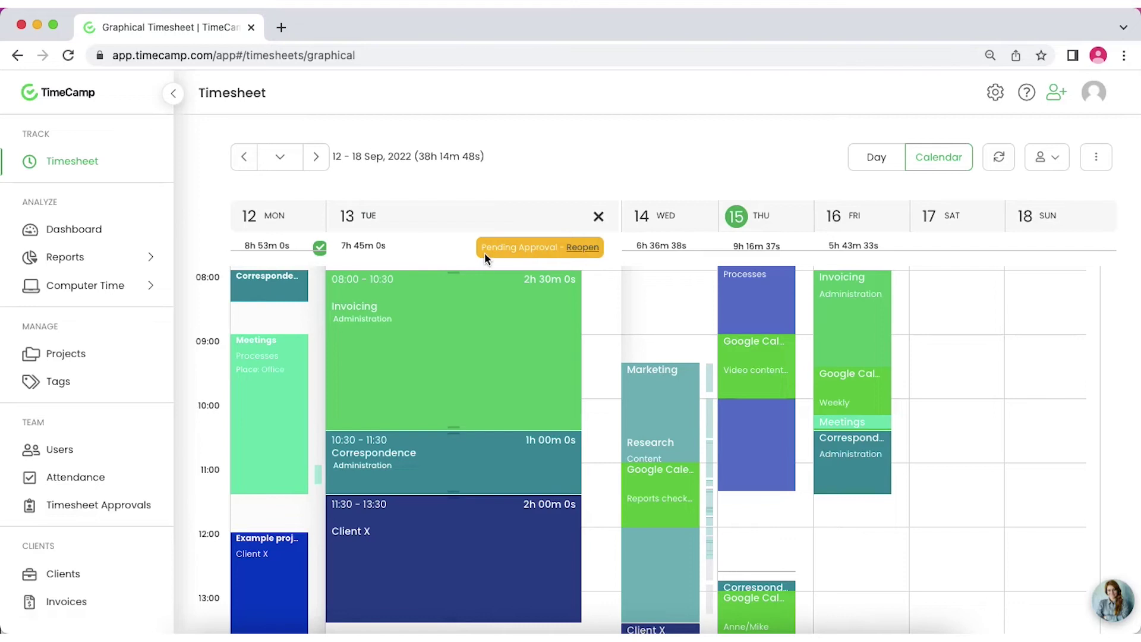
pyautogui.click(584, 252)
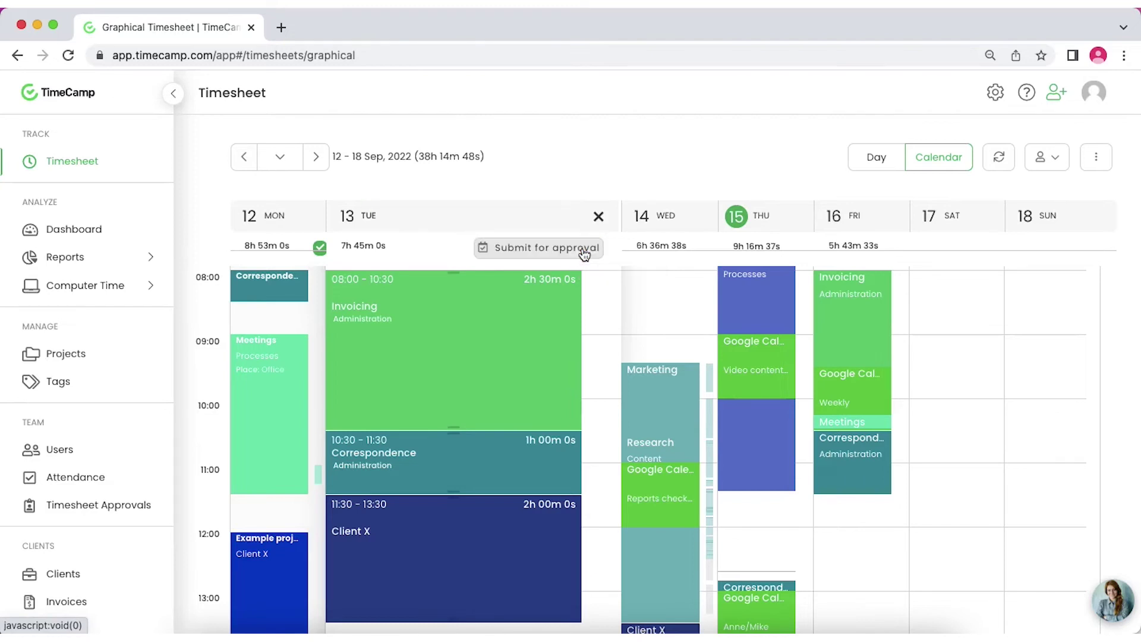
pyautogui.click(596, 217)
pyautogui.click(318, 217)
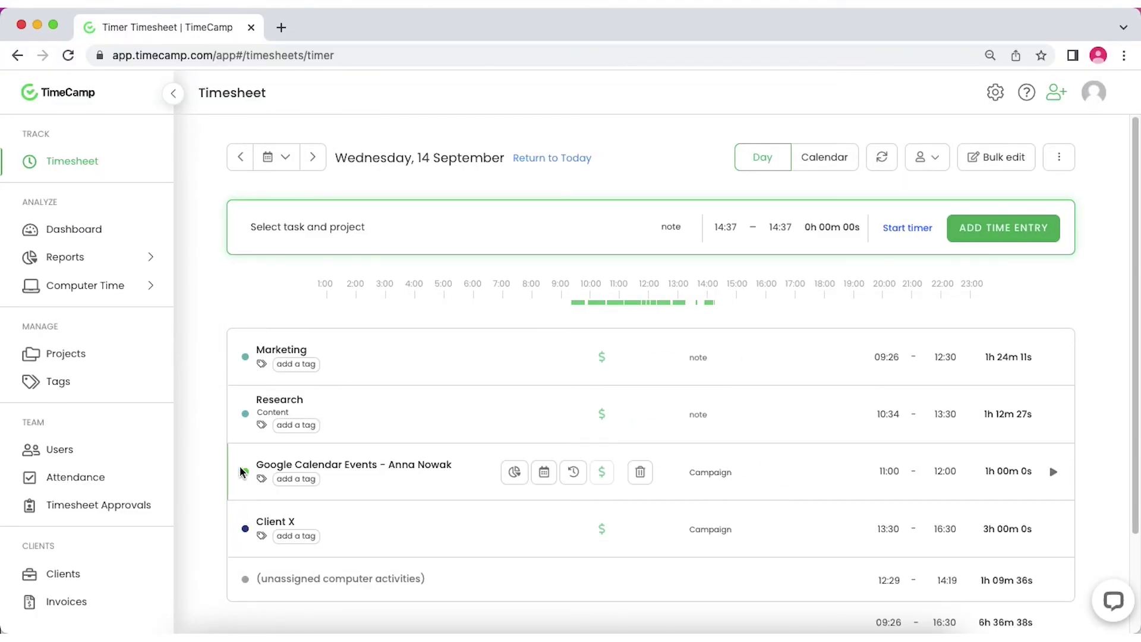
# Bulk-select Wednesday's Google Calendar Events and Client X entries and start editing them together
pyautogui.click(998, 168)
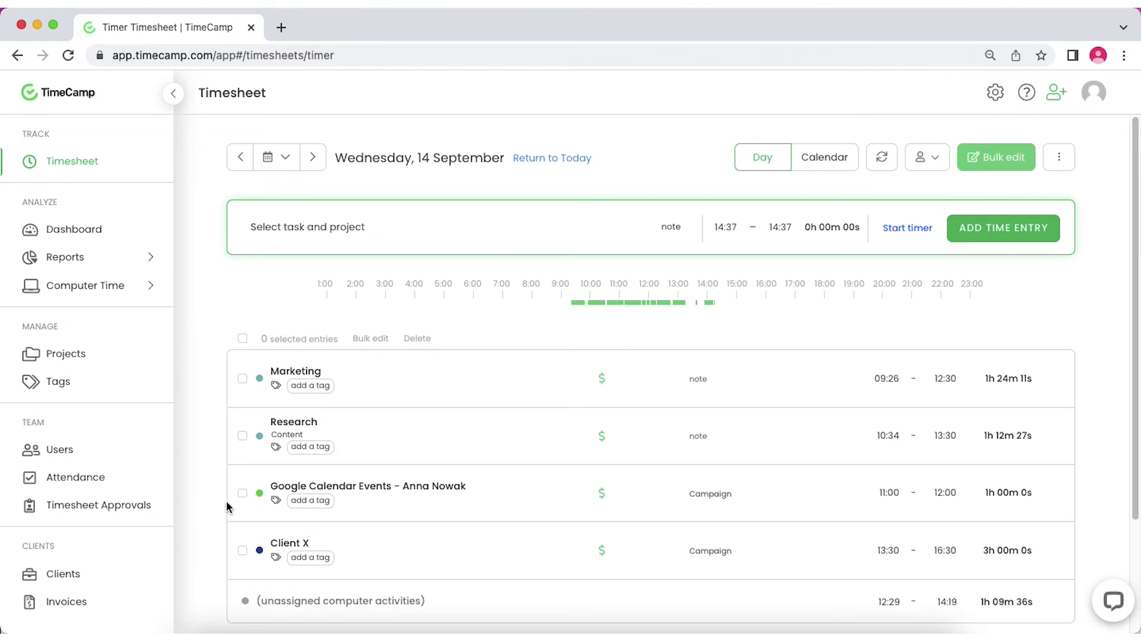
pyautogui.click(243, 493)
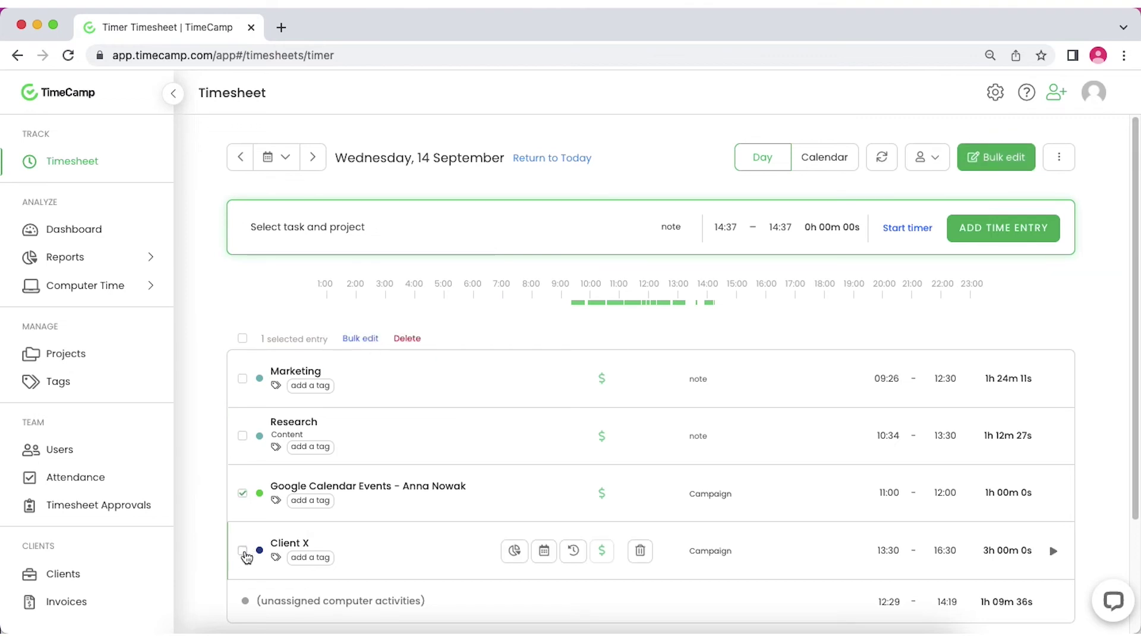
pyautogui.click(242, 550)
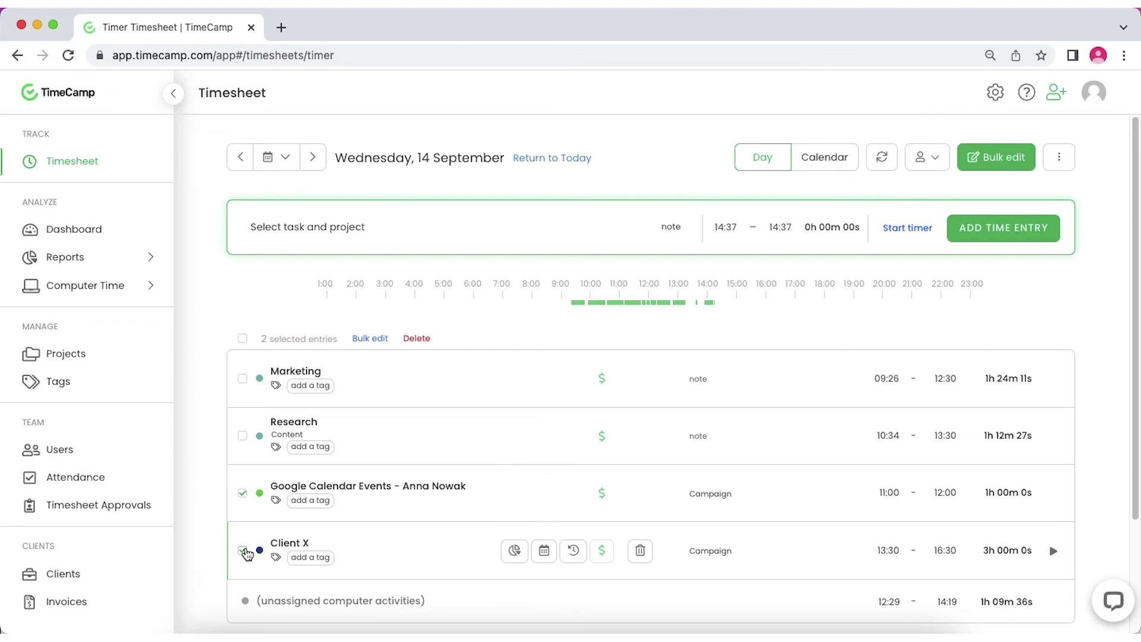
pyautogui.click(371, 339)
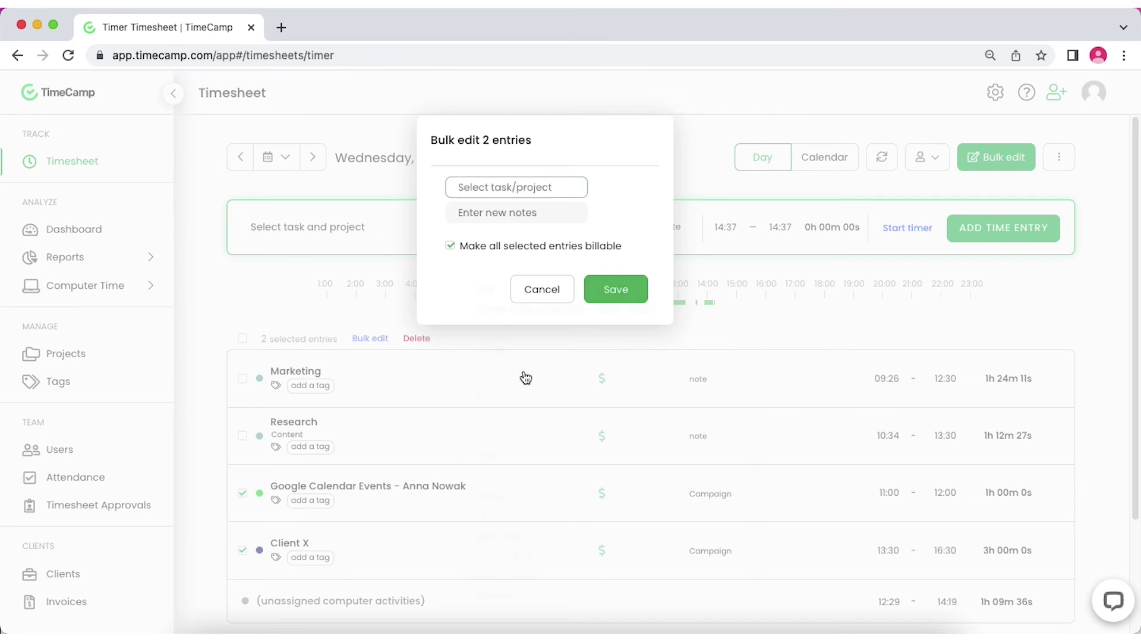
# Assign both entries to the Marketing project with the note 'Campaign' and save
pyautogui.click(516, 187)
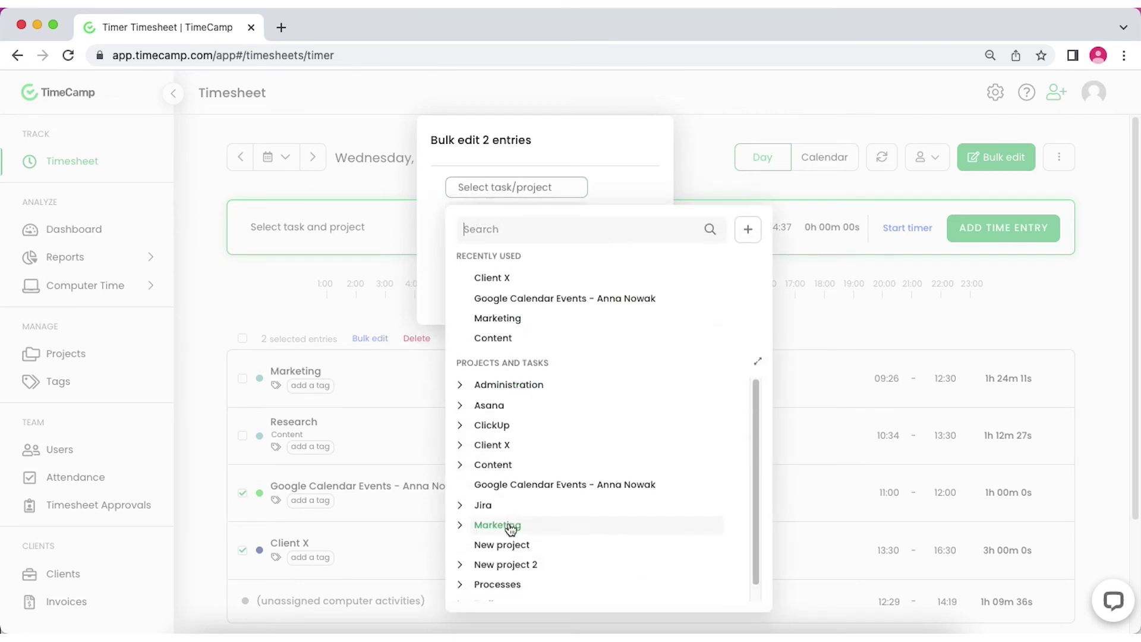
pyautogui.click(483, 531)
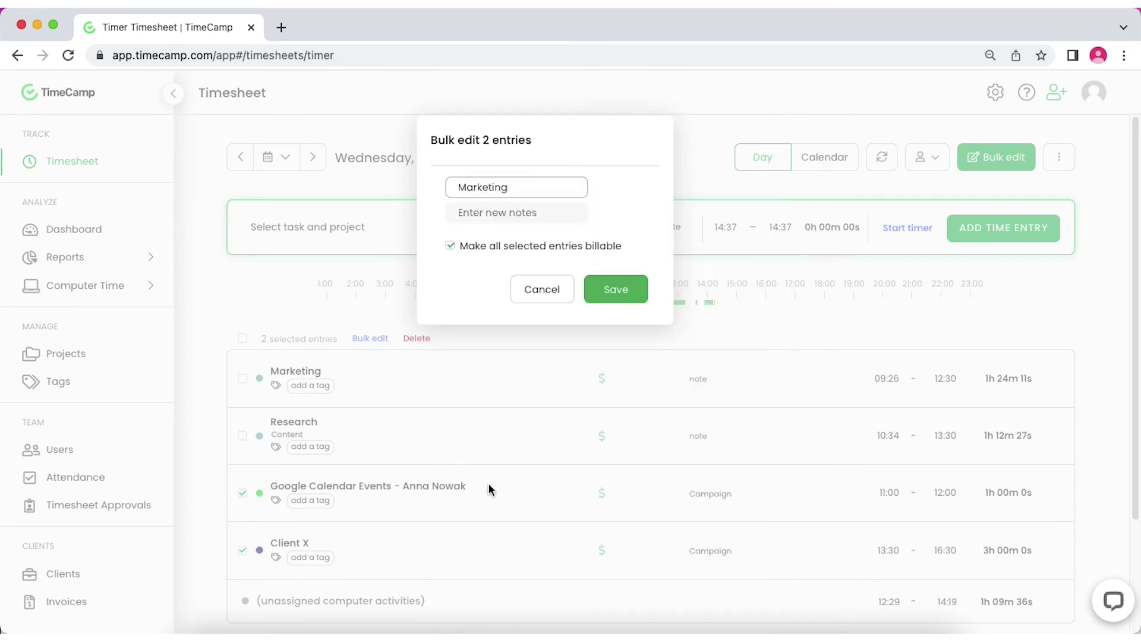
pyautogui.click(527, 216)
pyautogui.write('Campaign')
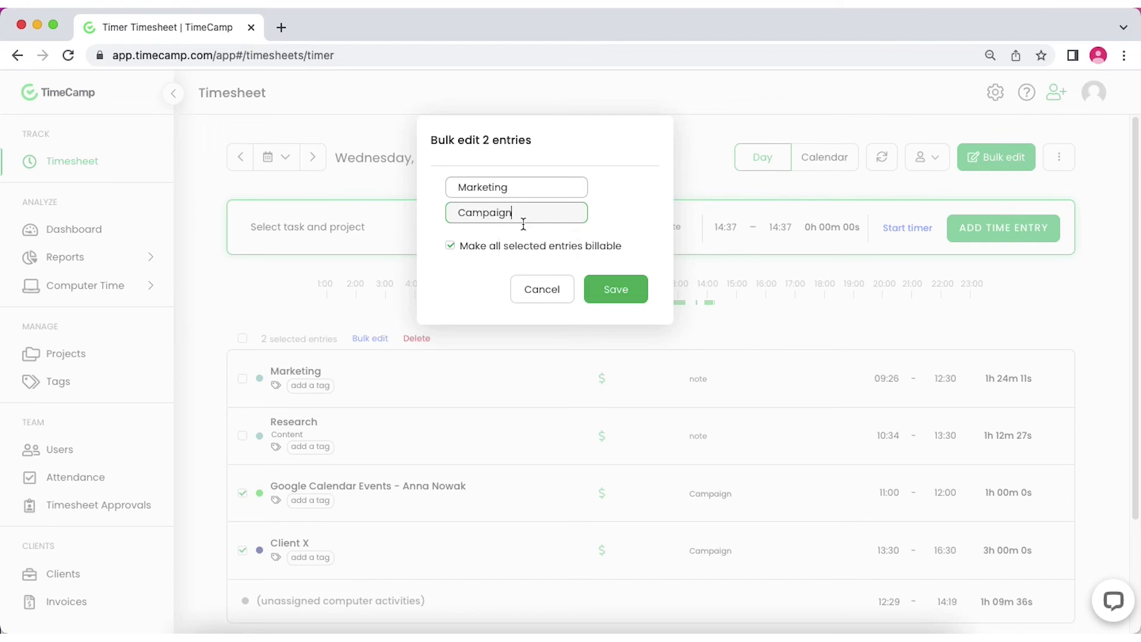
pyautogui.click(617, 294)
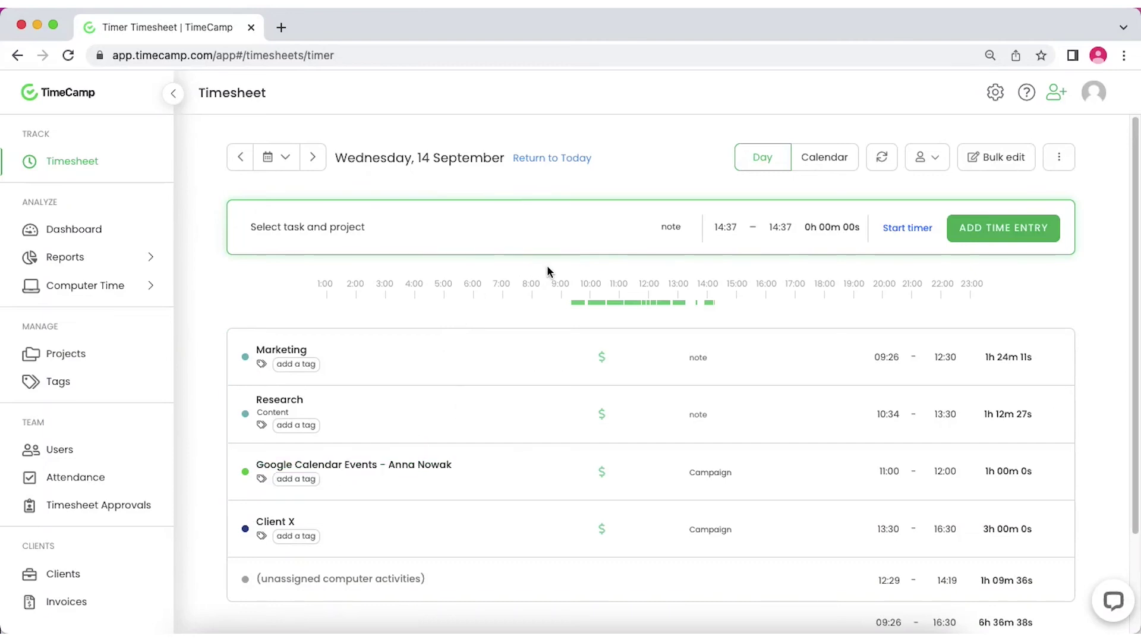
# Sync the timesheet data with the refresh button next to Calendar
pyautogui.click(882, 164)
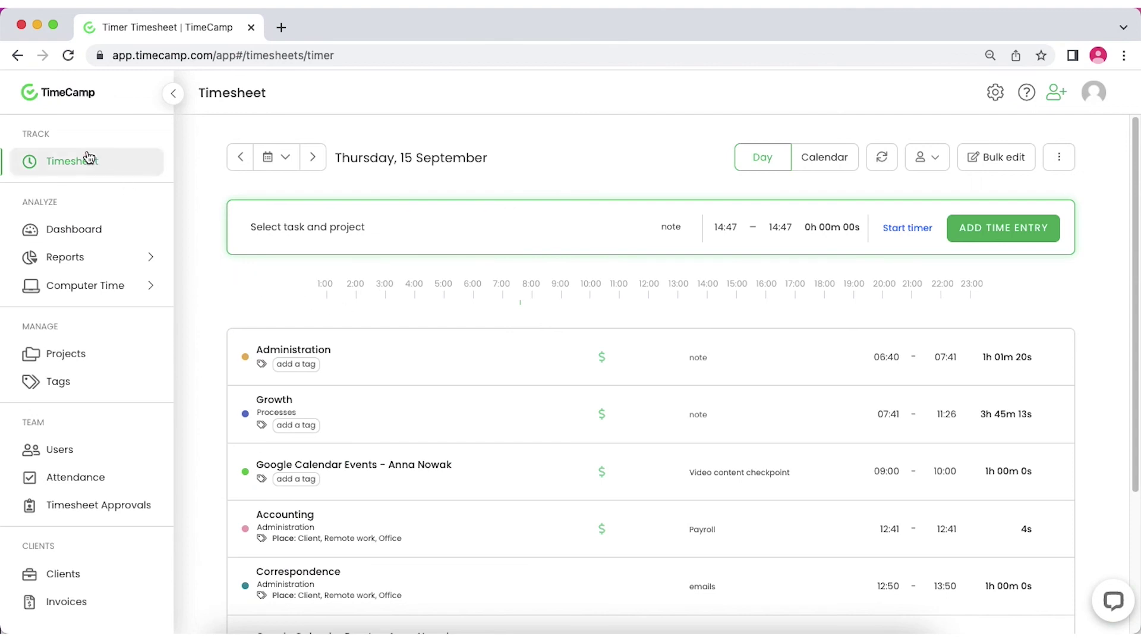
pyautogui.click(97, 256)
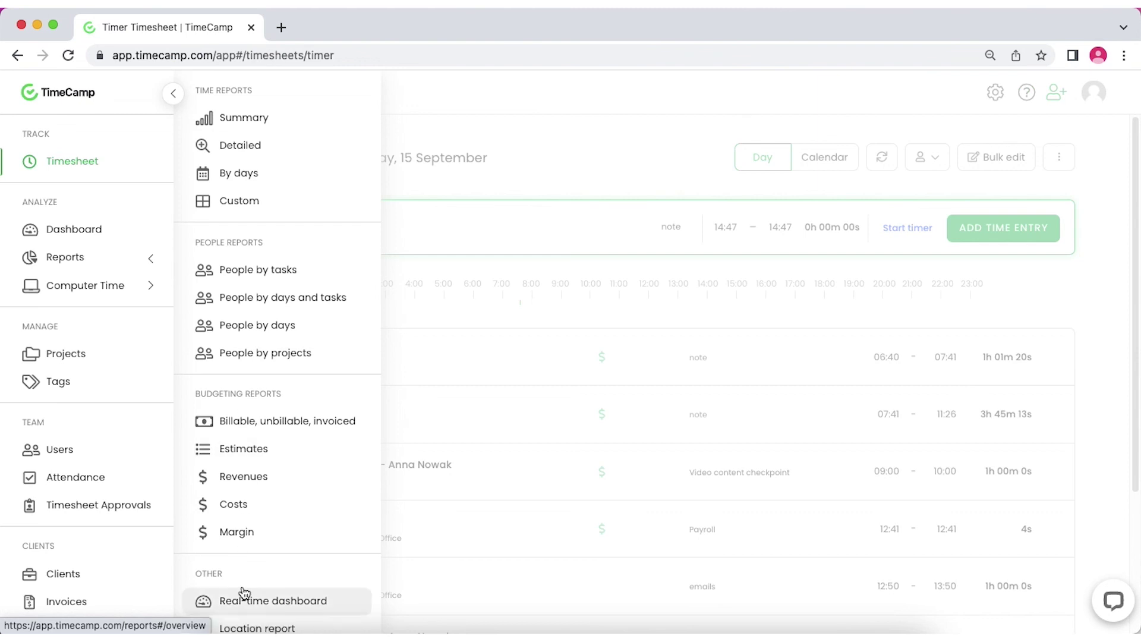
pyautogui.click(107, 607)
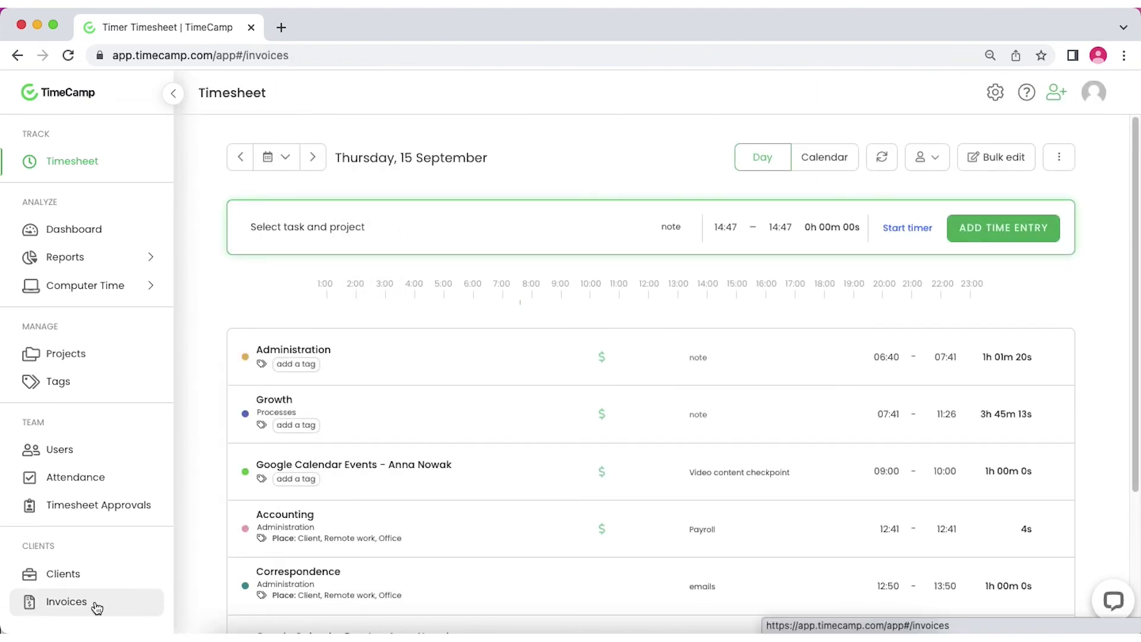
pyautogui.click(235, 159)
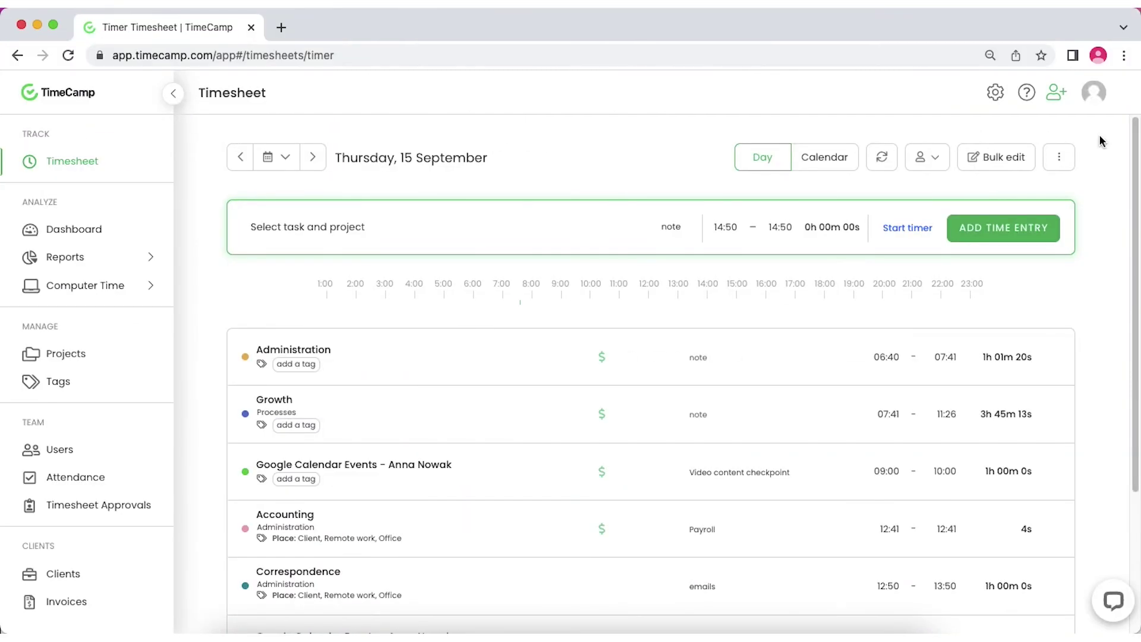
pyautogui.click(1093, 92)
pyautogui.click(140, 456)
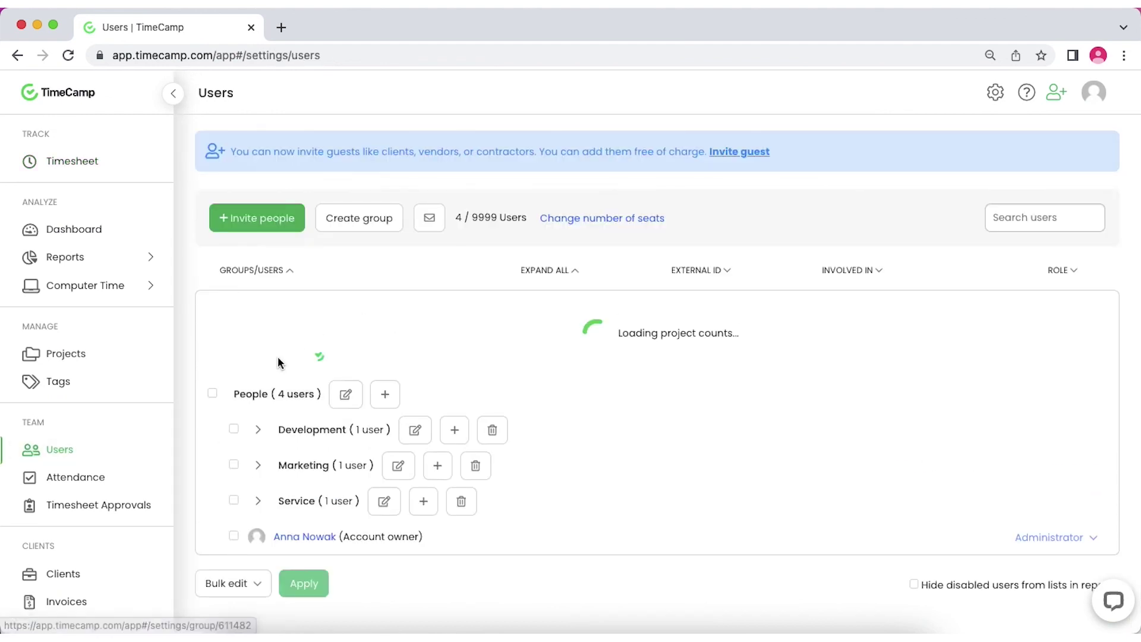
pyautogui.click(139, 479)
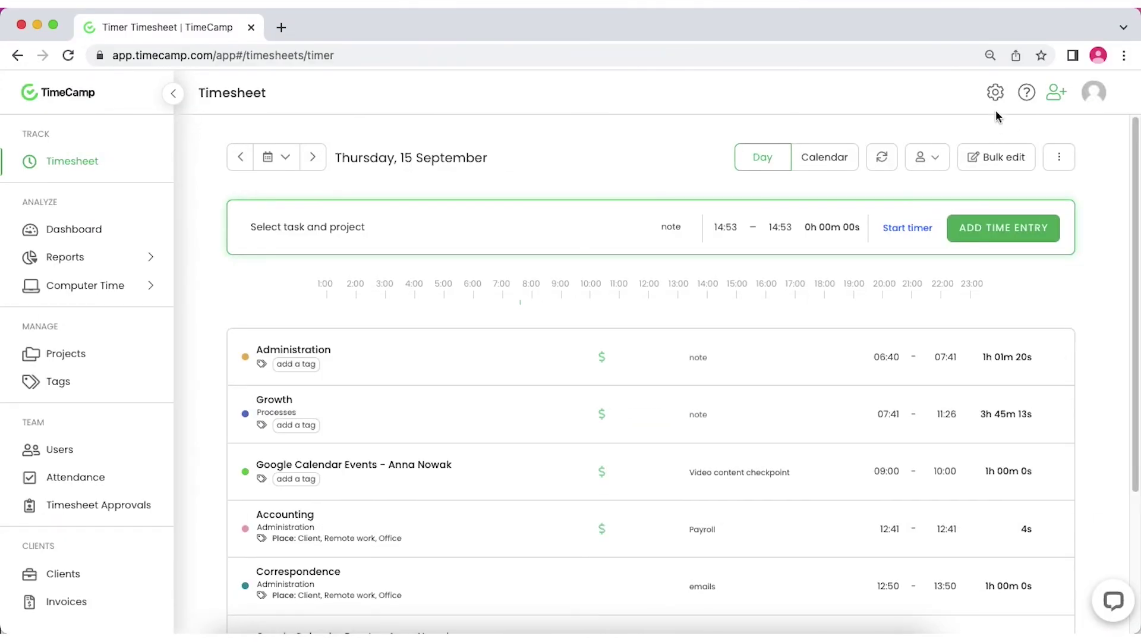
# Open the Integrations settings and scroll through the integration cards down to Collaborative Software
pyautogui.moveTo(998, 95)
pyautogui.click(1003, 171)
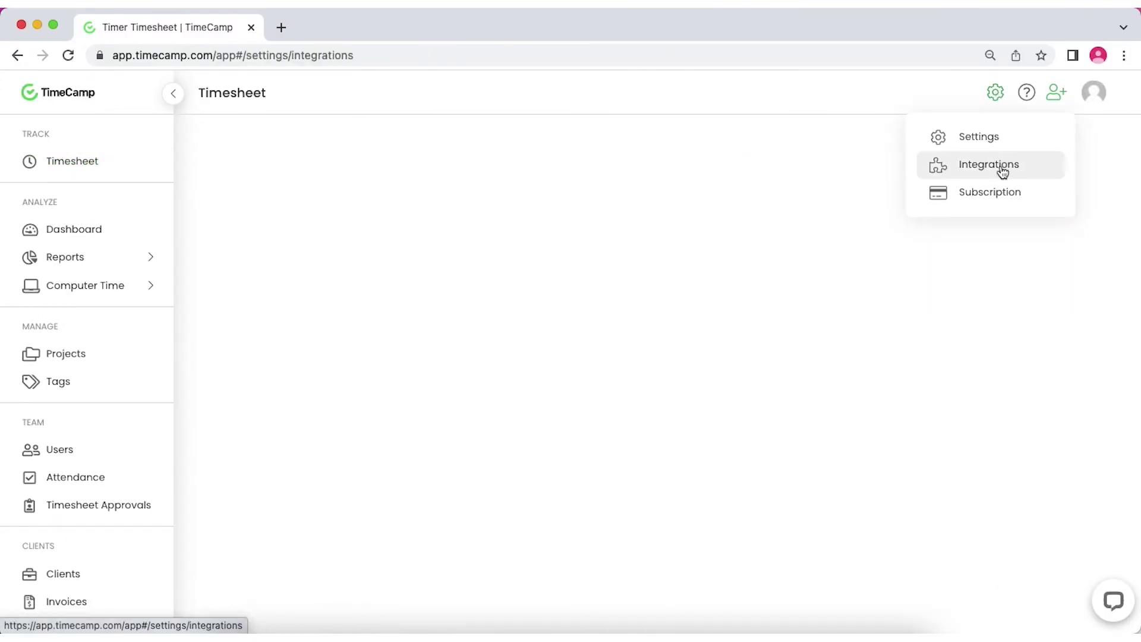
pyautogui.scroll(-10, 925, 406)
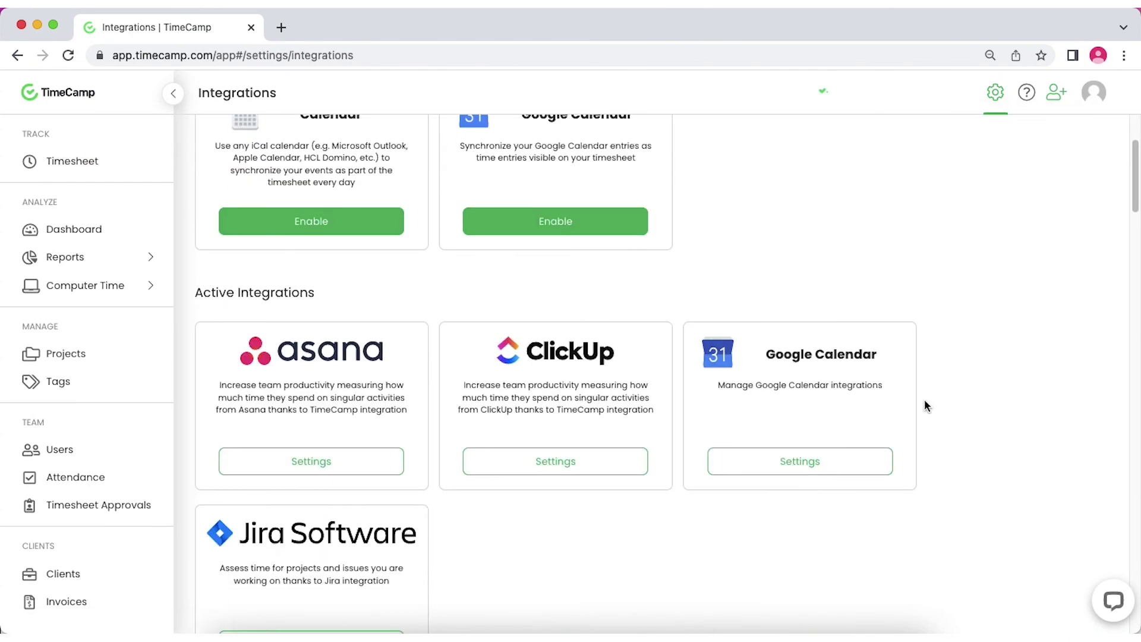
pyautogui.scroll(-15, 925, 402)
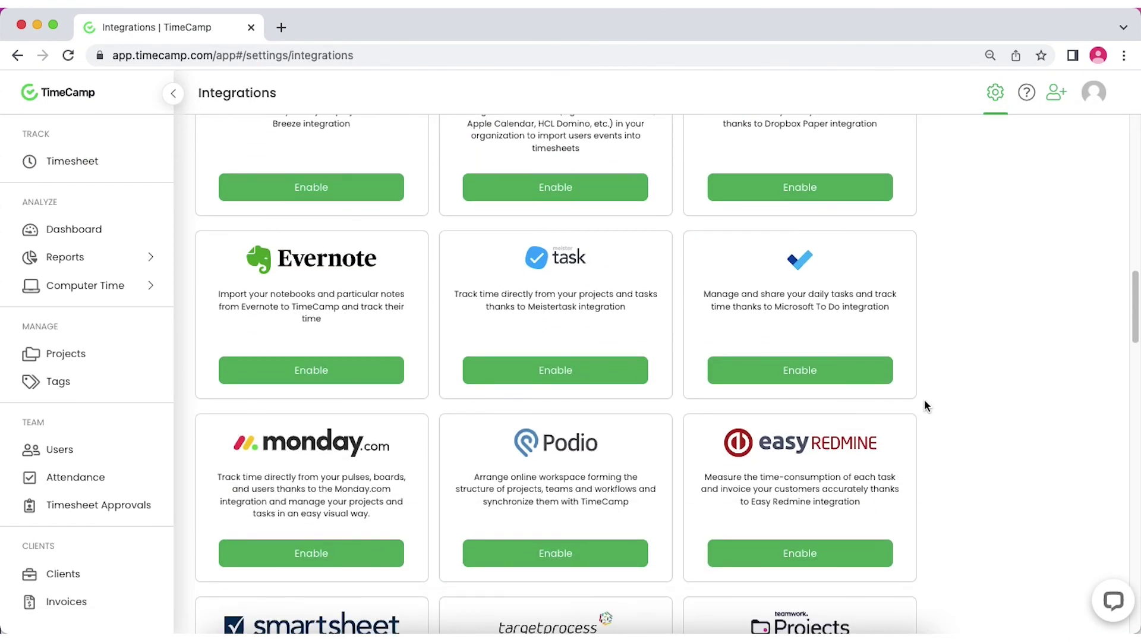
pyautogui.scroll(-10, 925, 405)
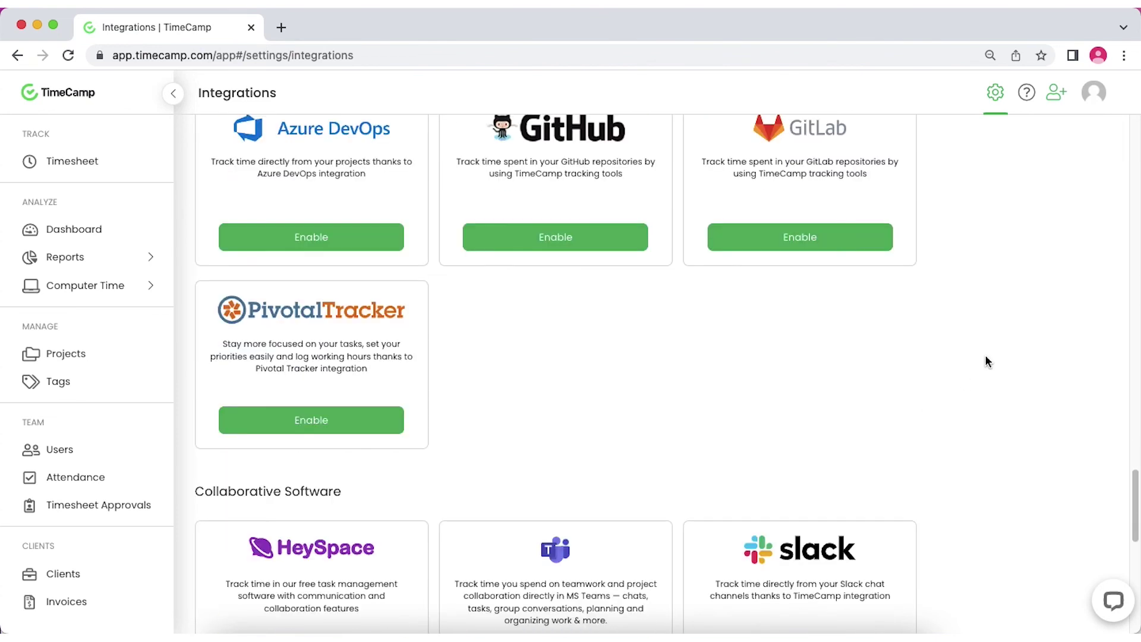
pyautogui.click(1095, 94)
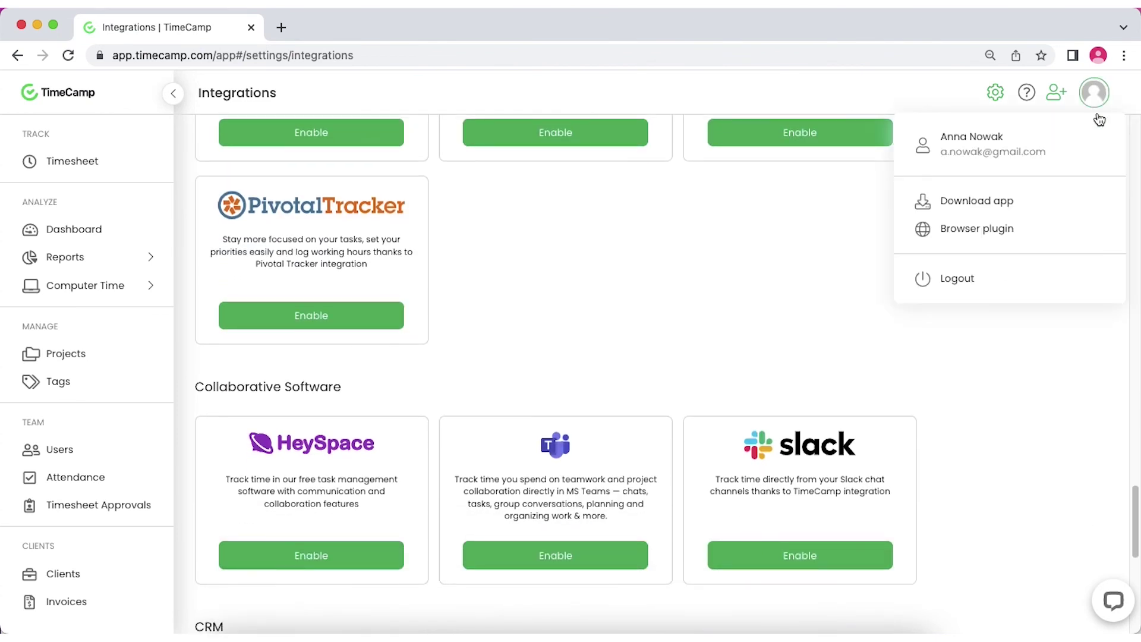
# Choose Browser plugin to open the Time Tracker by TimeCamp Chrome Web Store listing
pyautogui.click(1067, 229)
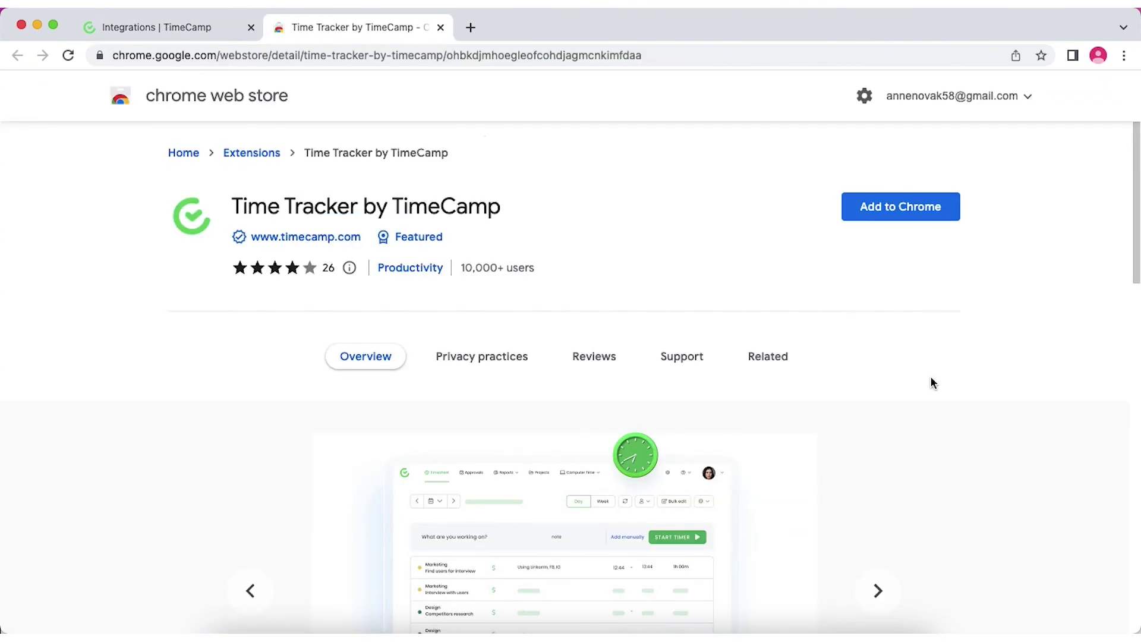